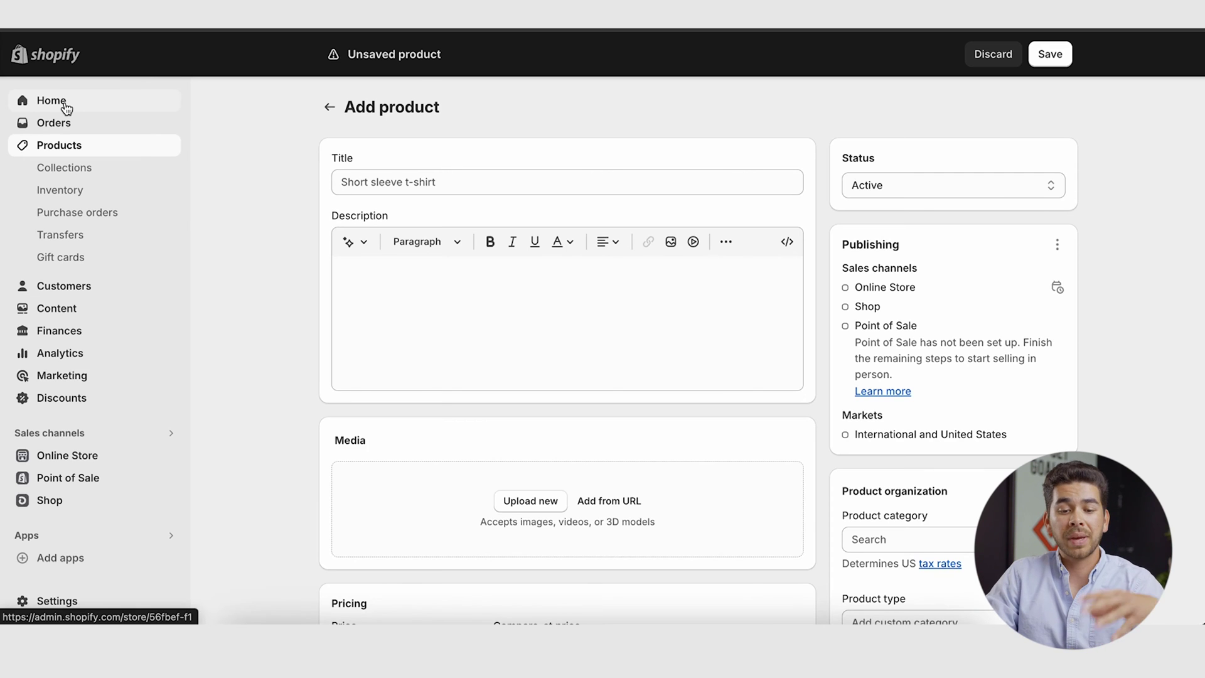
# Step: Leave the unsaved product without saving it and open the subscription plan selection for the trial
pyautogui.click(65, 106)
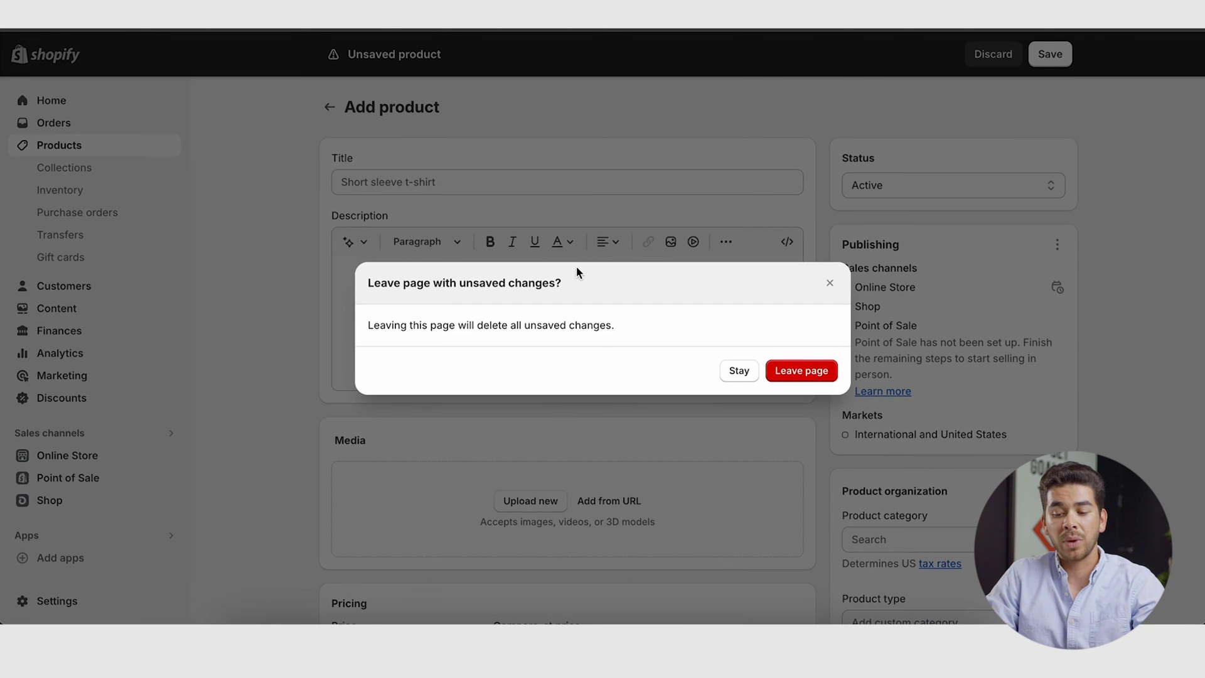
pyautogui.click(826, 380)
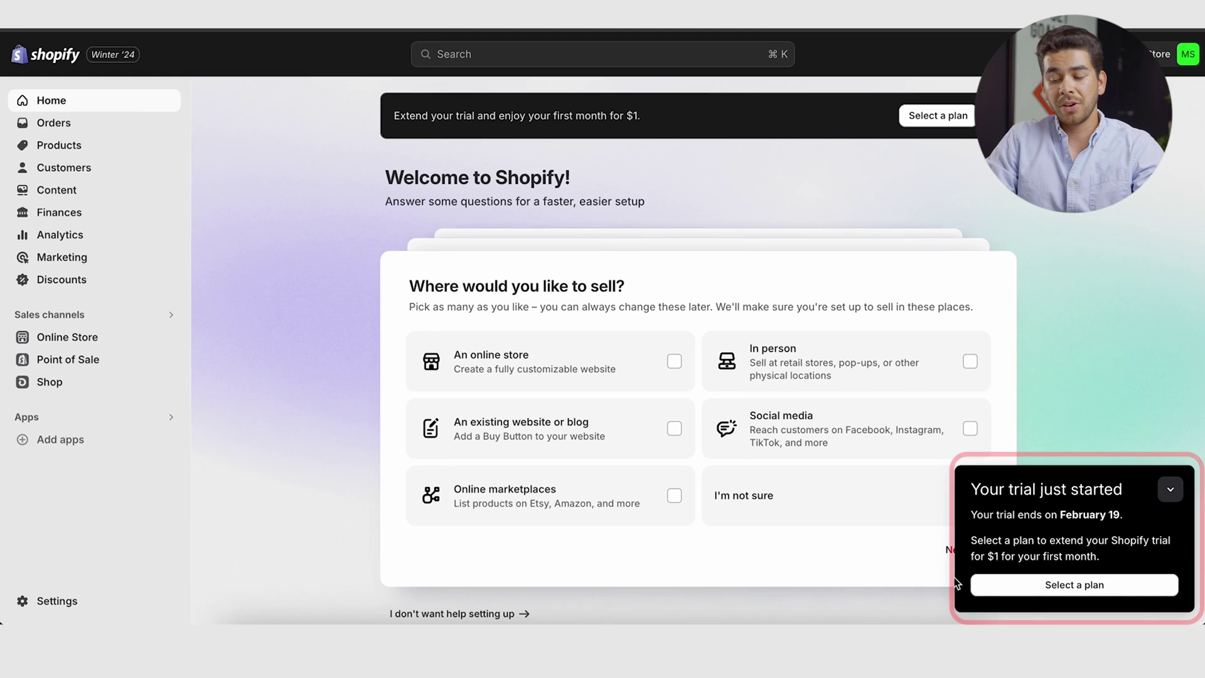
pyautogui.click(1051, 586)
pyautogui.scroll(-3, 703, 273)
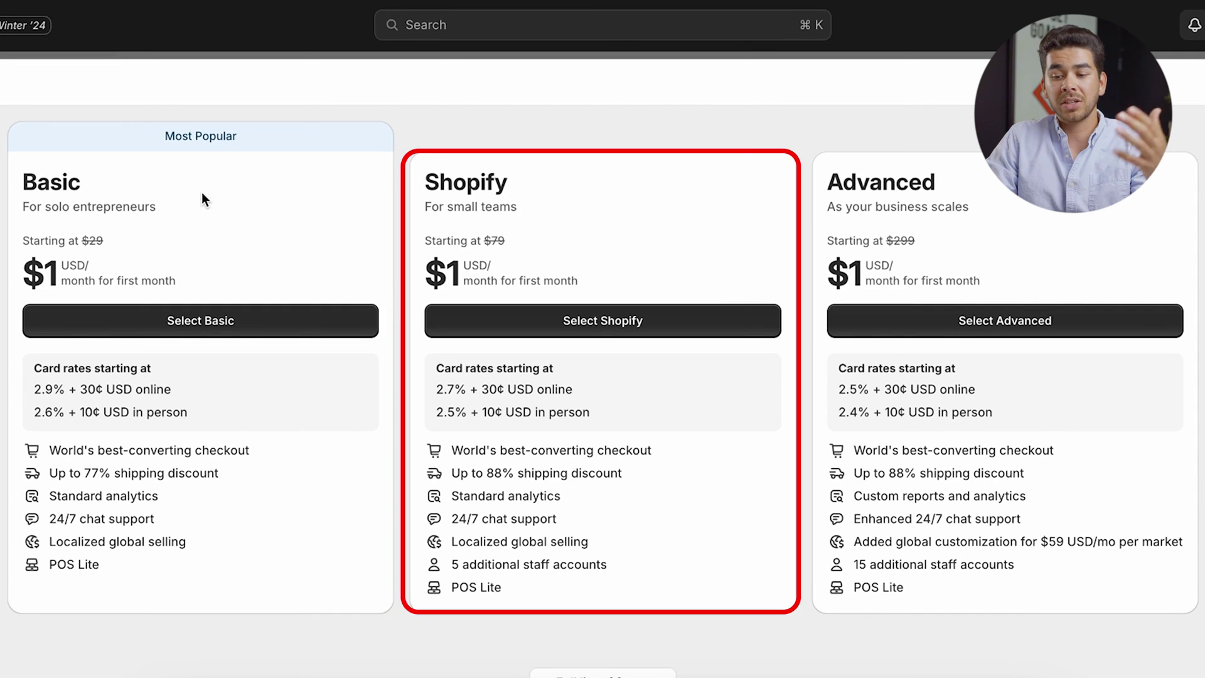
# Step: Compare the Basic, Shopify and Advanced plans, select Basic, and review its yearly billing option and payment form
pyautogui.scroll(-1, 311, 530)
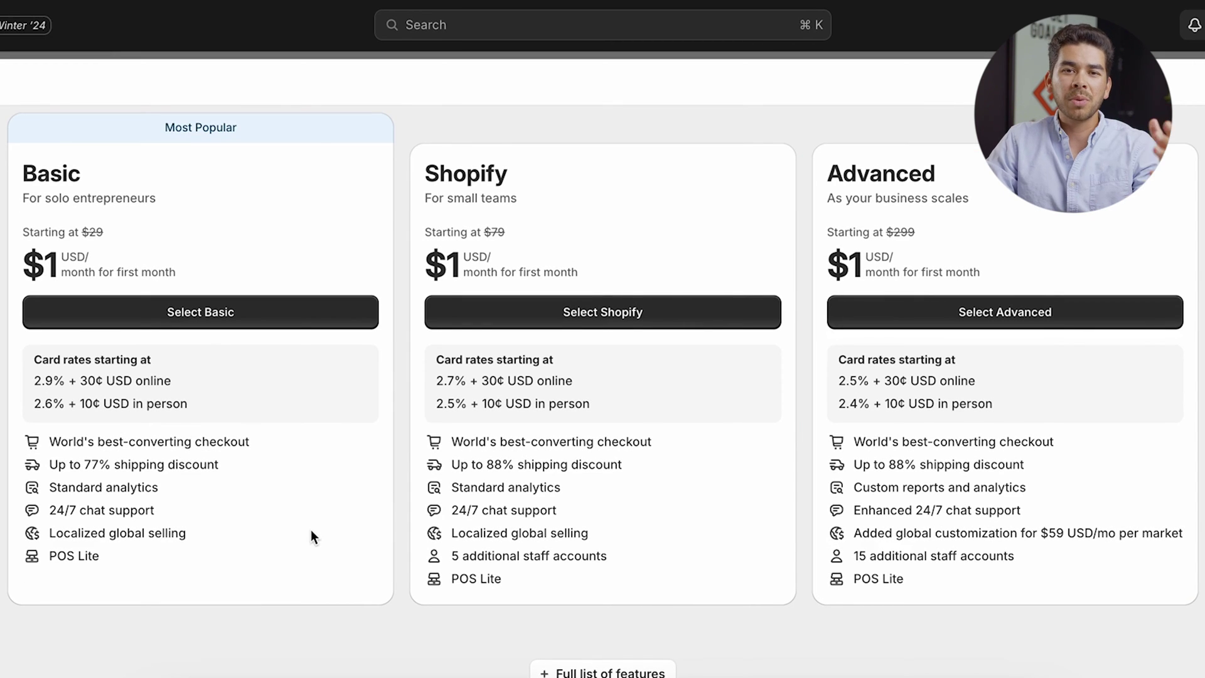
pyautogui.scroll(1, 255, 250)
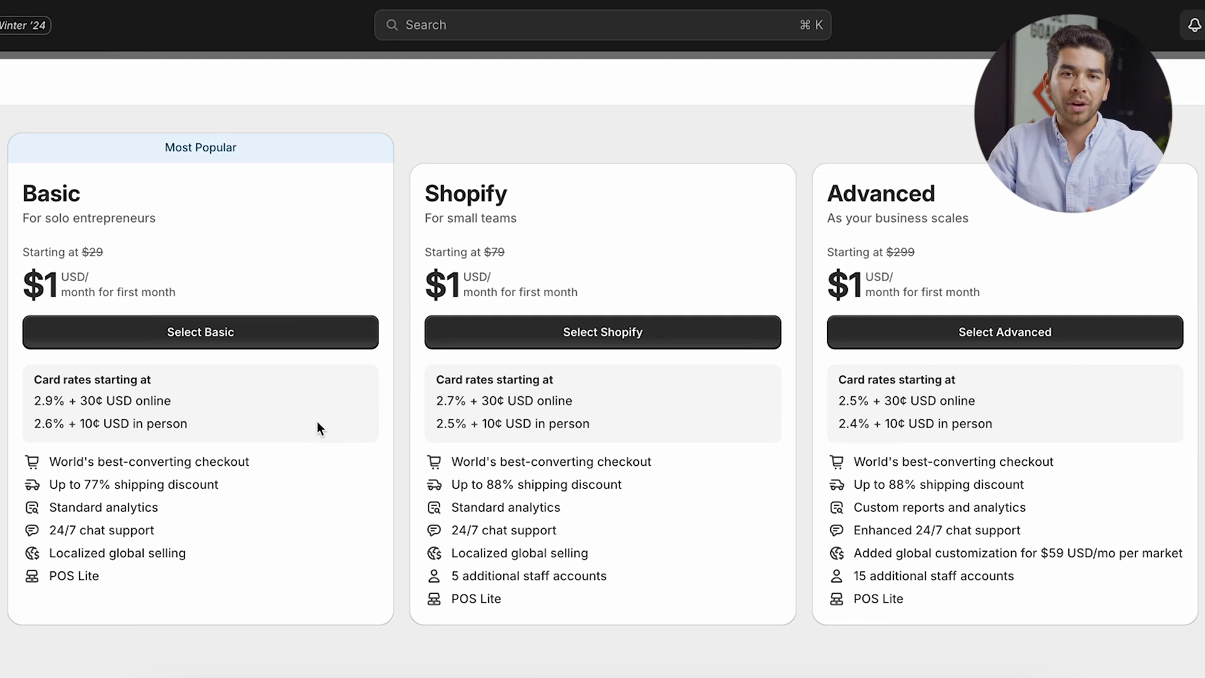
pyautogui.click(260, 339)
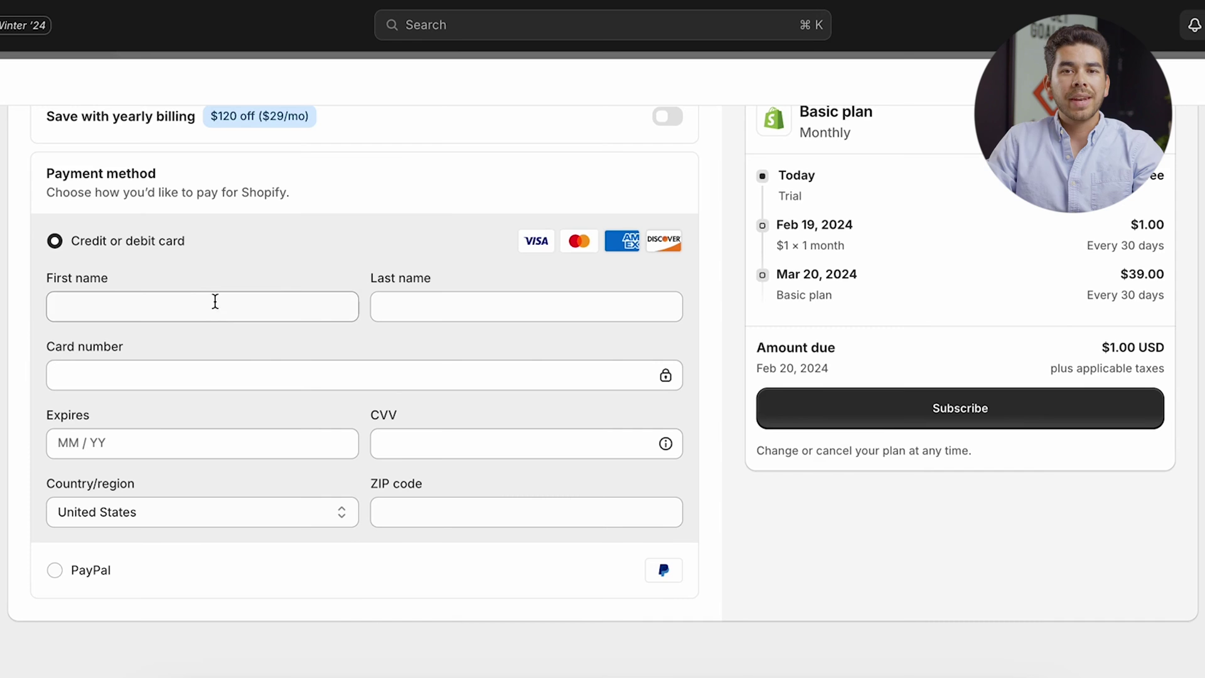
pyautogui.scroll(1, 207, 310)
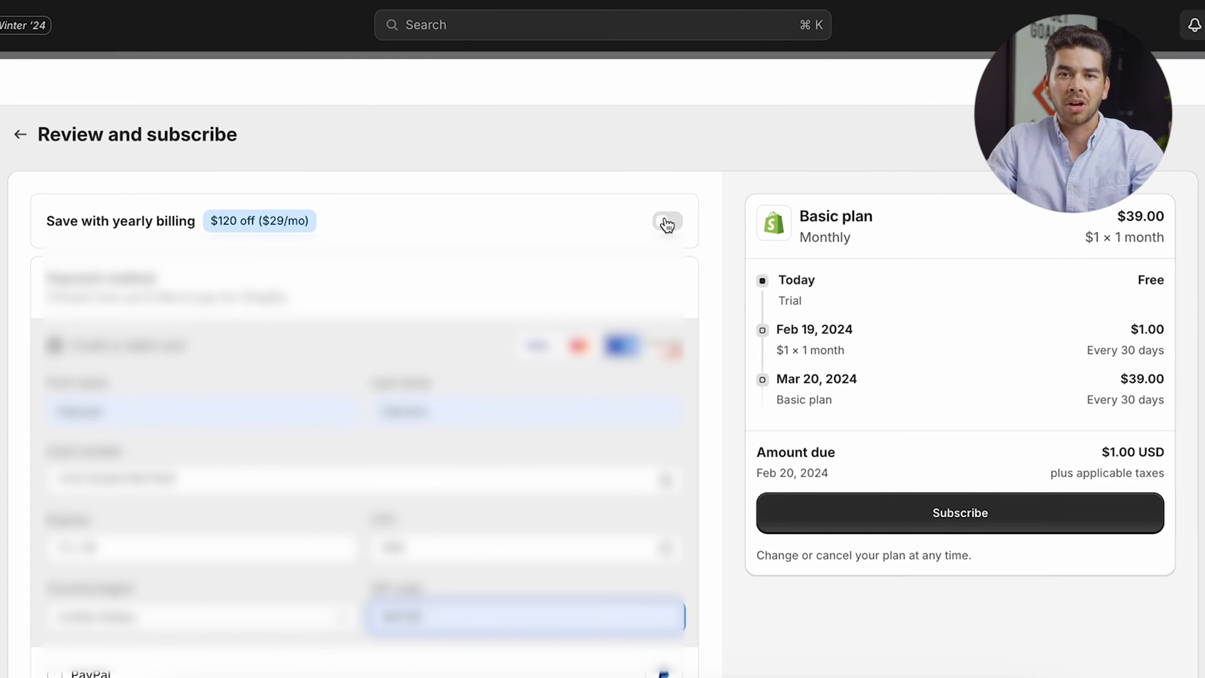
pyautogui.scroll(-1, 689, 269)
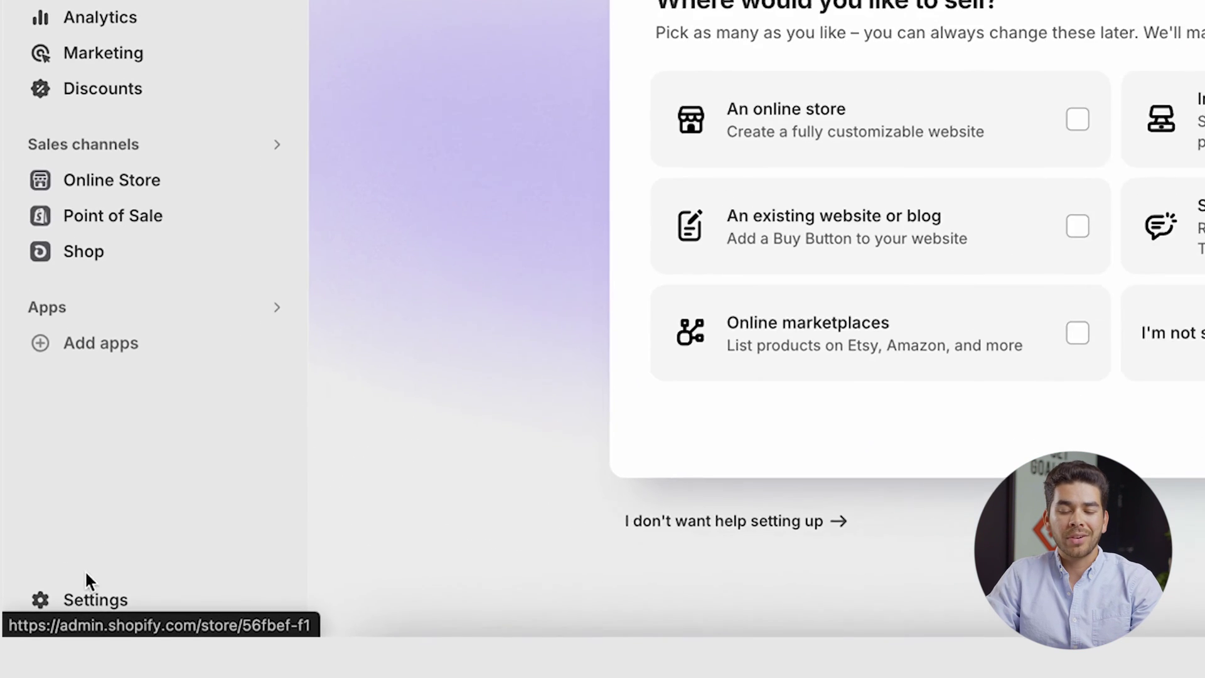
# Step: Edit the store profile in the settings: set the store name to "Sam Walks Dogs", fill in the store phone, and save
pyautogui.click(85, 603)
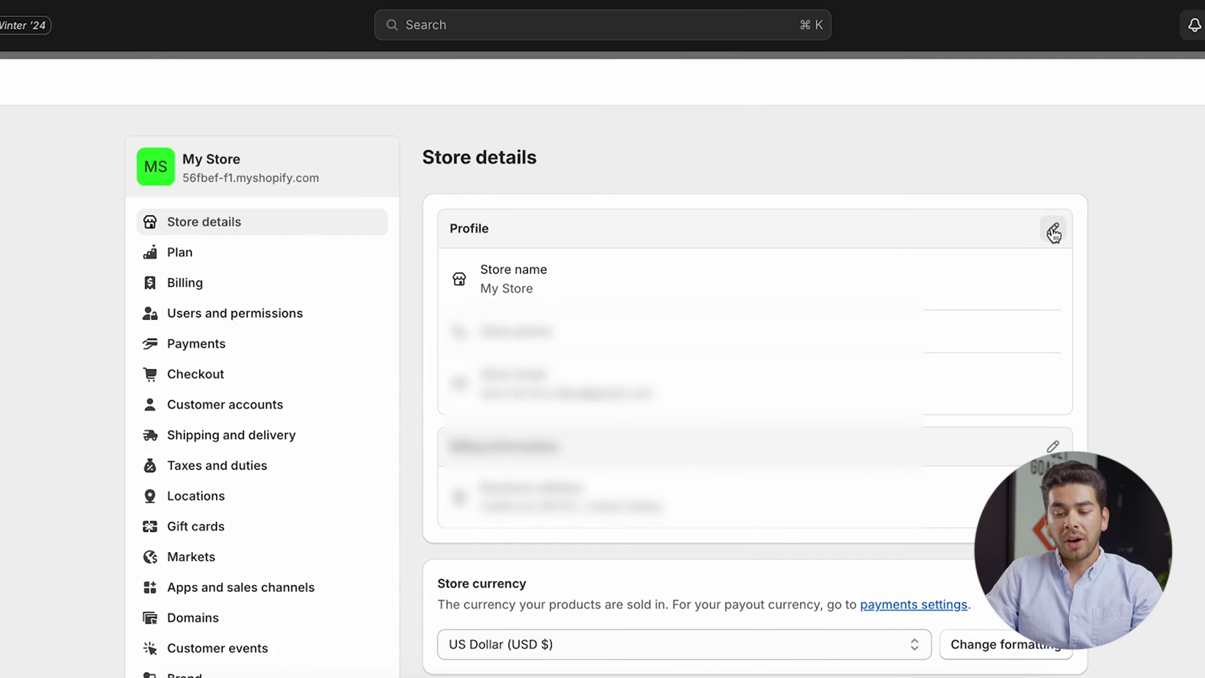
pyautogui.click(1054, 231)
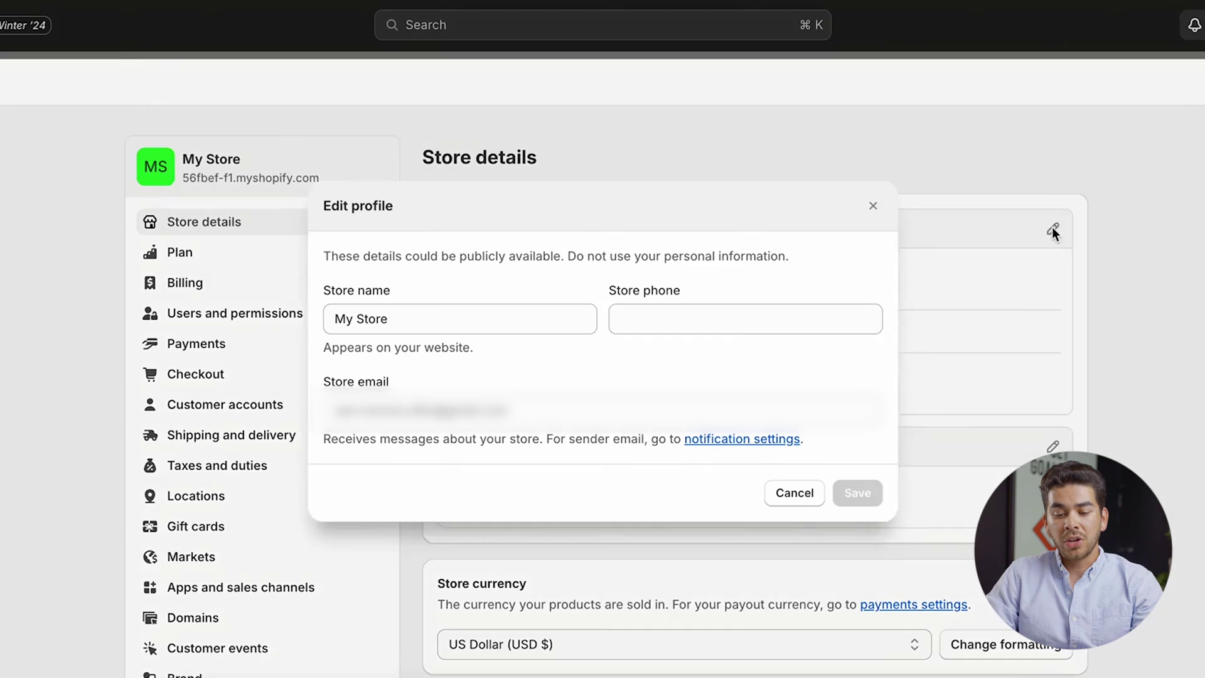
pyautogui.tripleClick(470, 317)
pyautogui.write('Sam Walks Dogs')
pyautogui.click(858, 494)
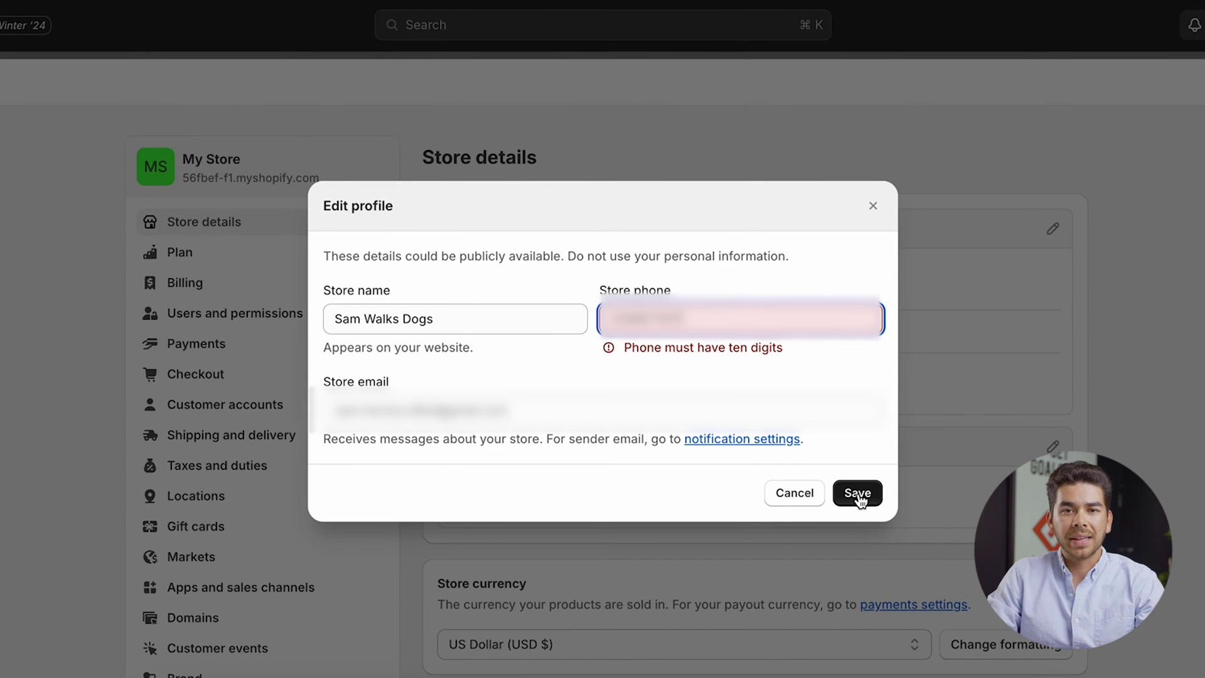
pyautogui.click(858, 493)
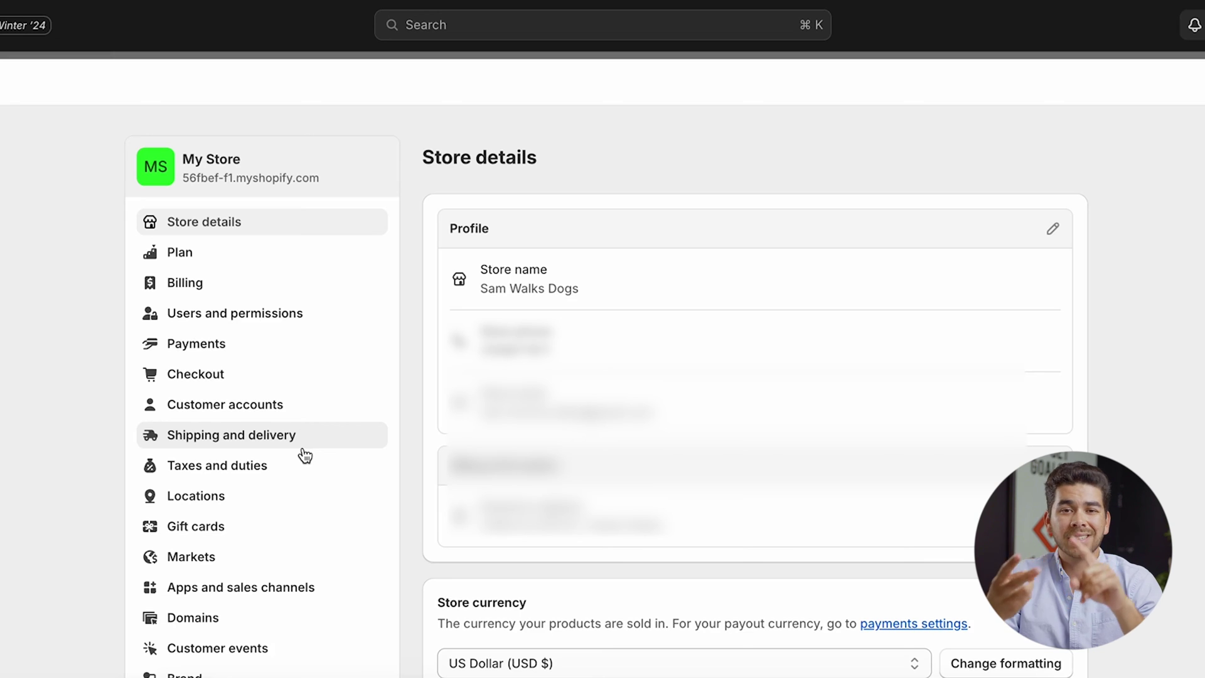
# Step: Examine the shipping and delivery settings, from shipping rates and local delivery to saved packages and carrier discounts
pyautogui.click(254, 439)
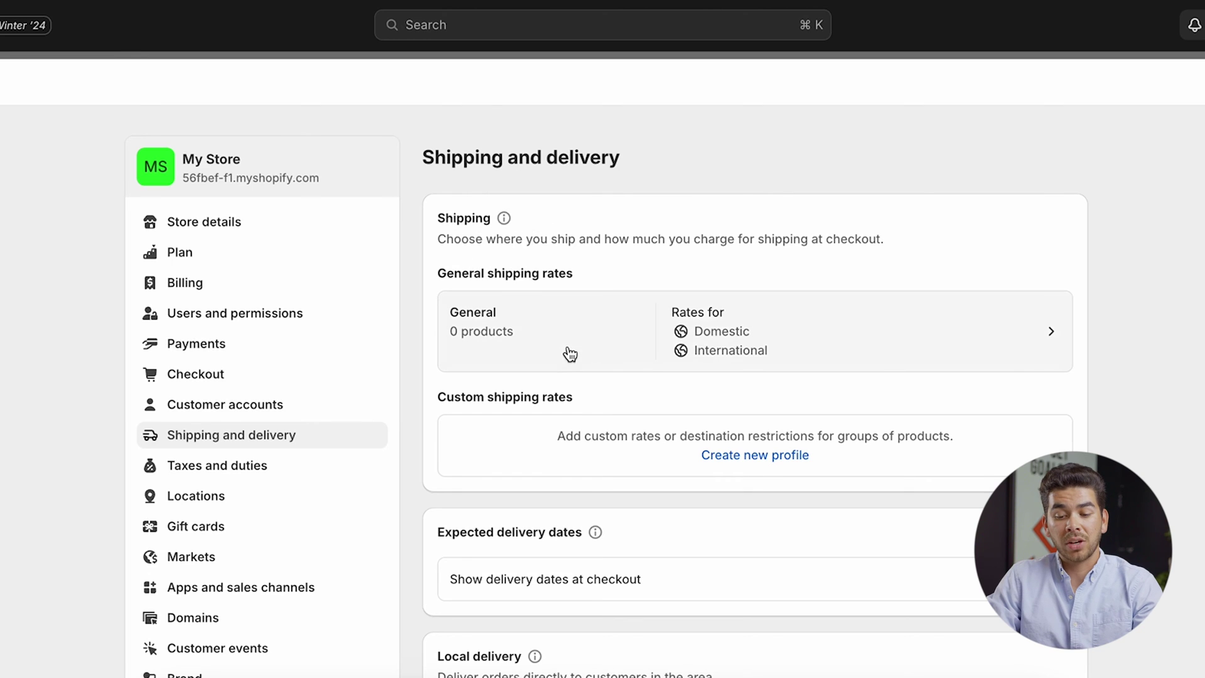
pyautogui.scroll(-1, 569, 353)
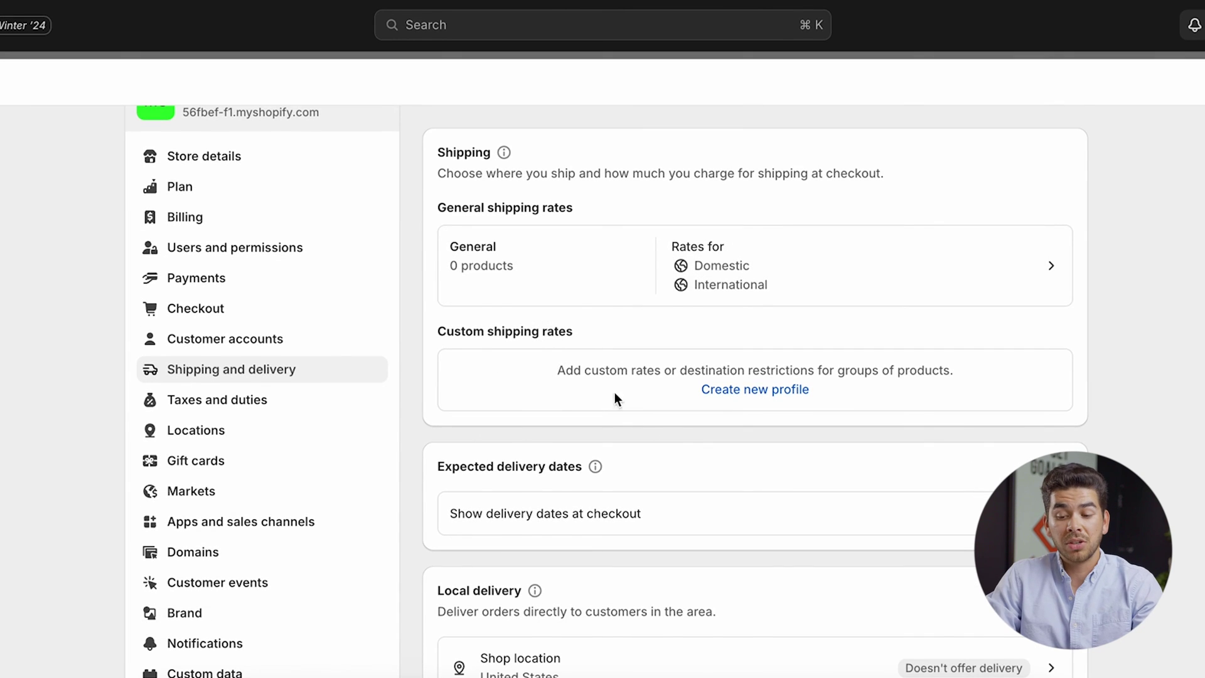
pyautogui.scroll(-5, 615, 393)
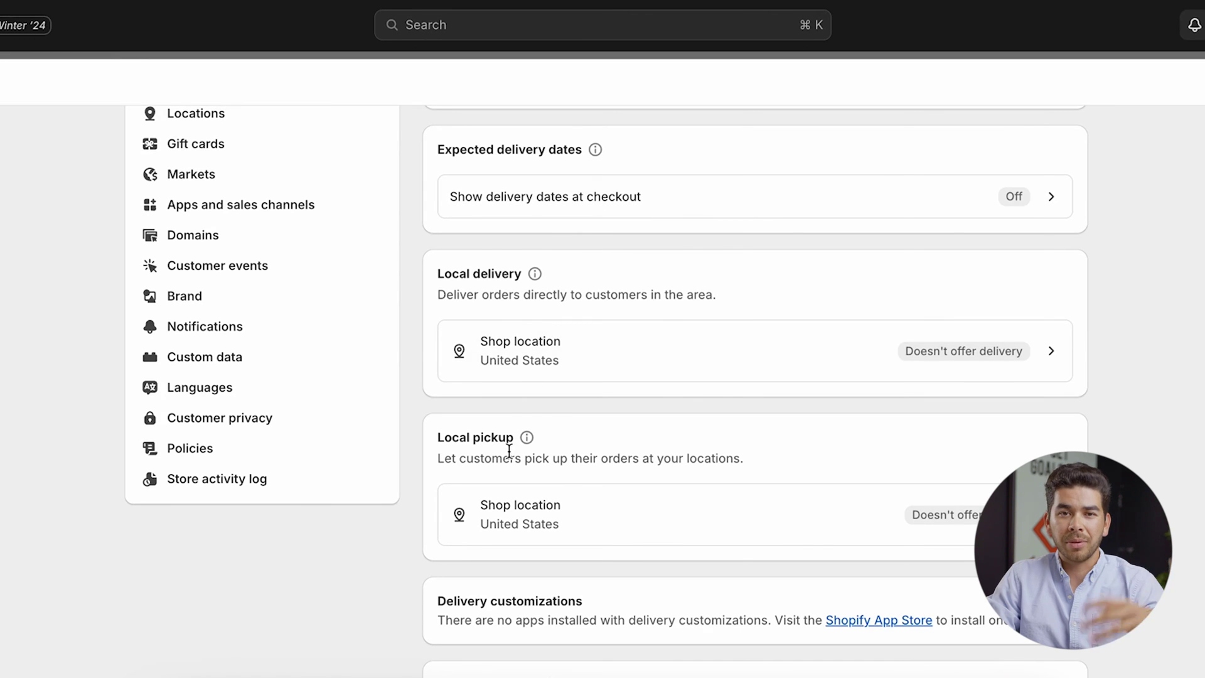
pyautogui.scroll(-1, 534, 426)
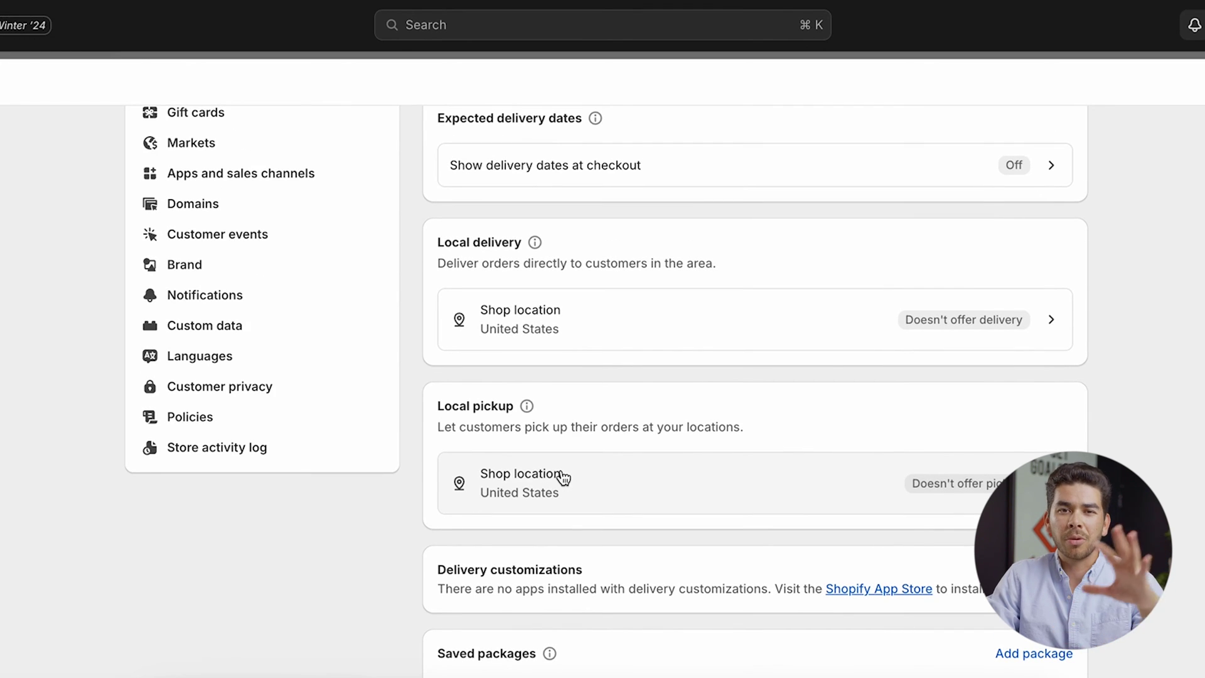
pyautogui.scroll(-7, 564, 295)
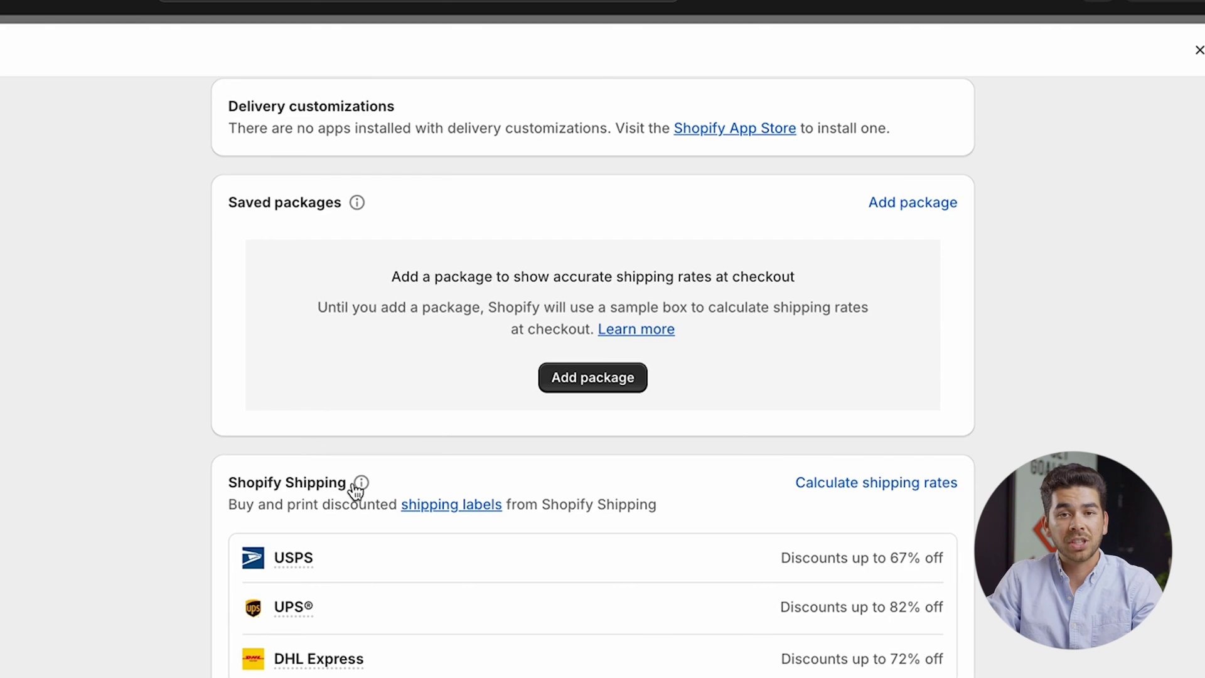
pyautogui.scroll(-4, 719, 414)
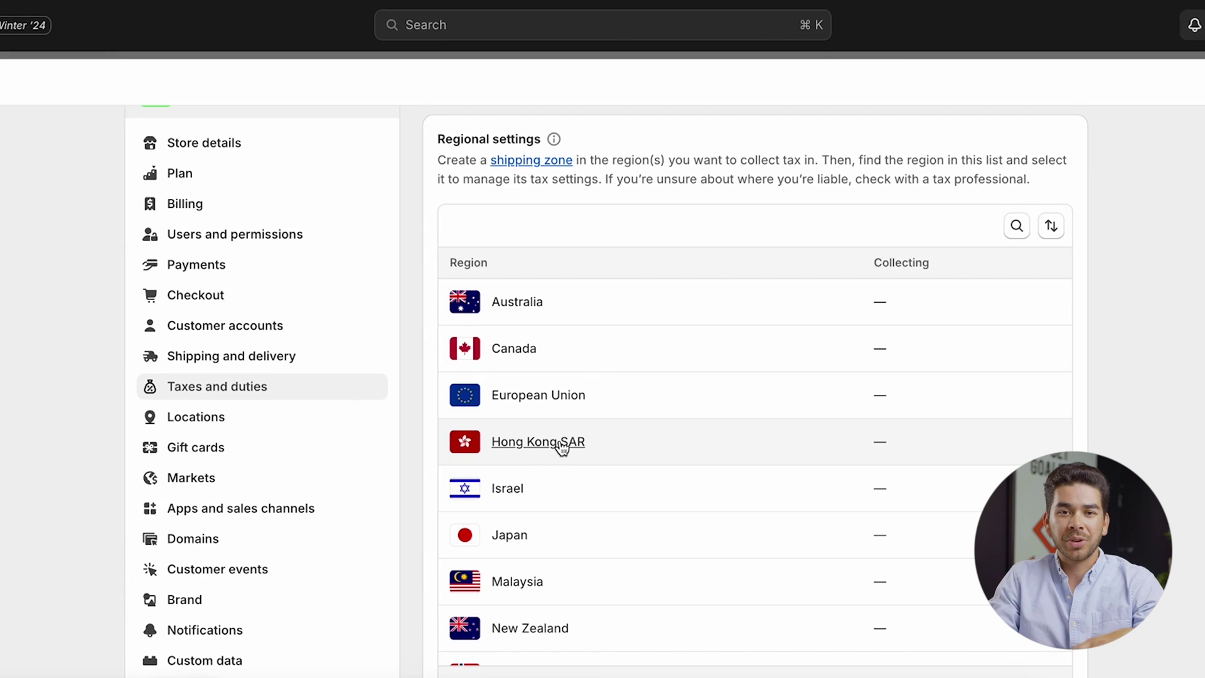
# Step: Look through the regional settings for collecting tax under Taxes and duties
pyautogui.scroll(1, 682, 373)
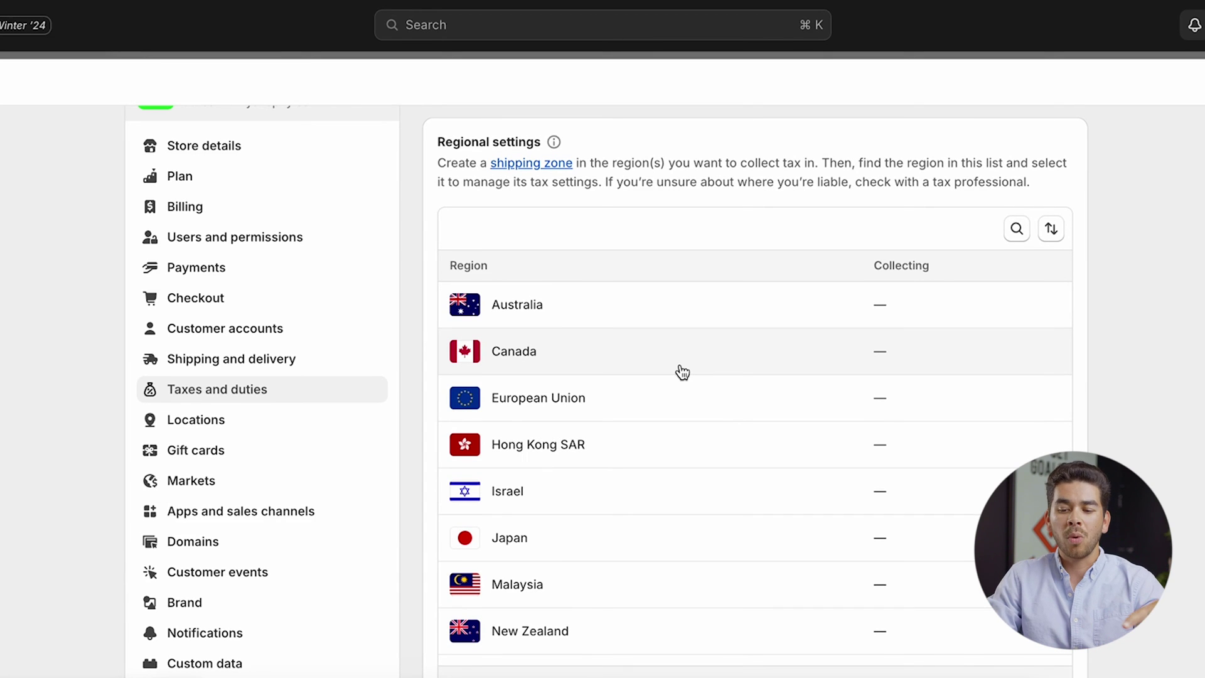
pyautogui.scroll(-2, 628, 415)
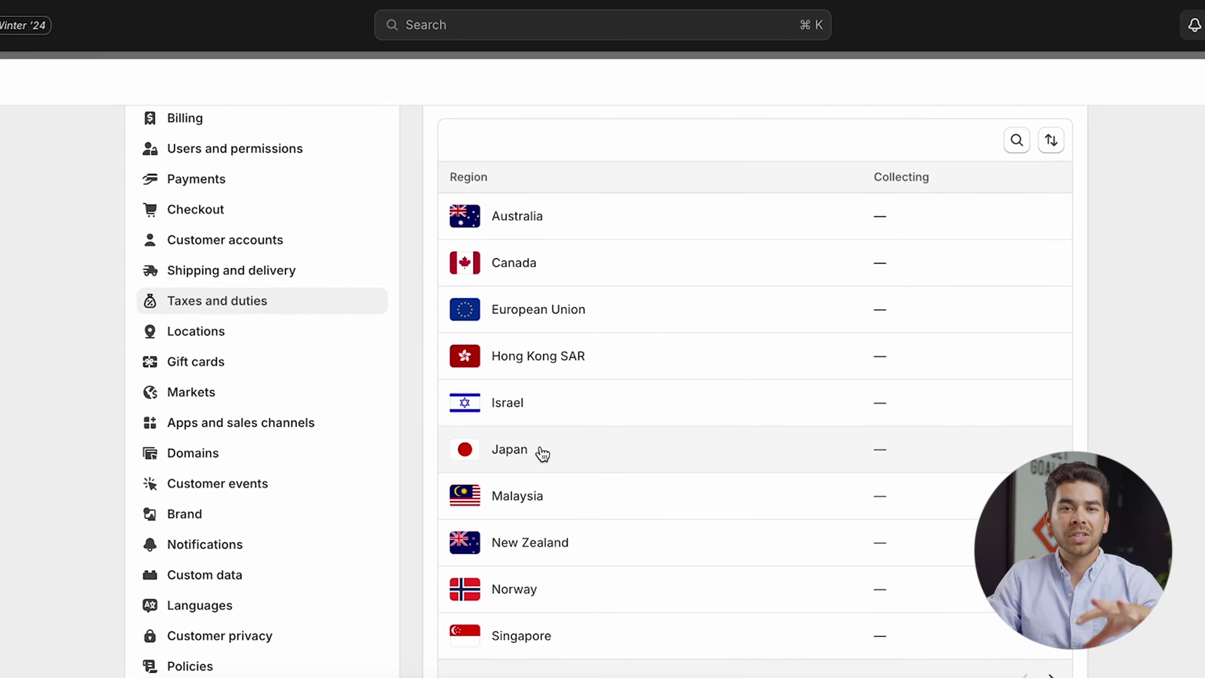
pyautogui.scroll(1, 543, 454)
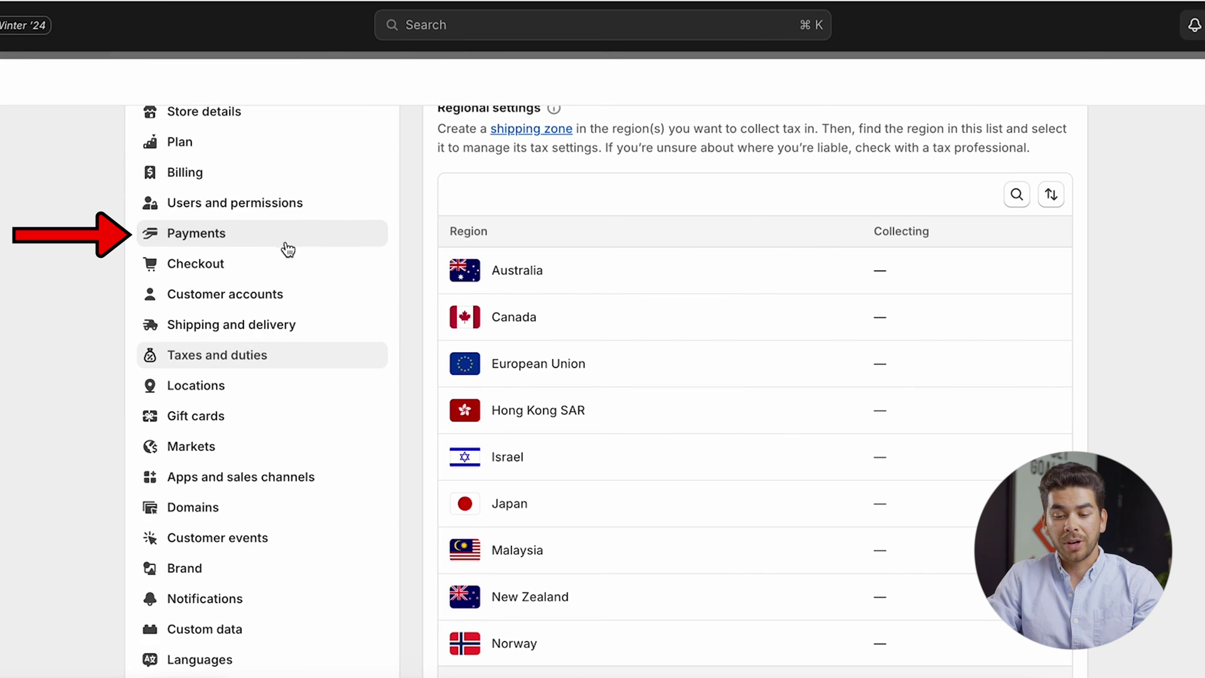
# Step: Start the Shopify Payments account setup and choose Individual/sole proprietor as the business type in the business information
pyautogui.click(273, 247)
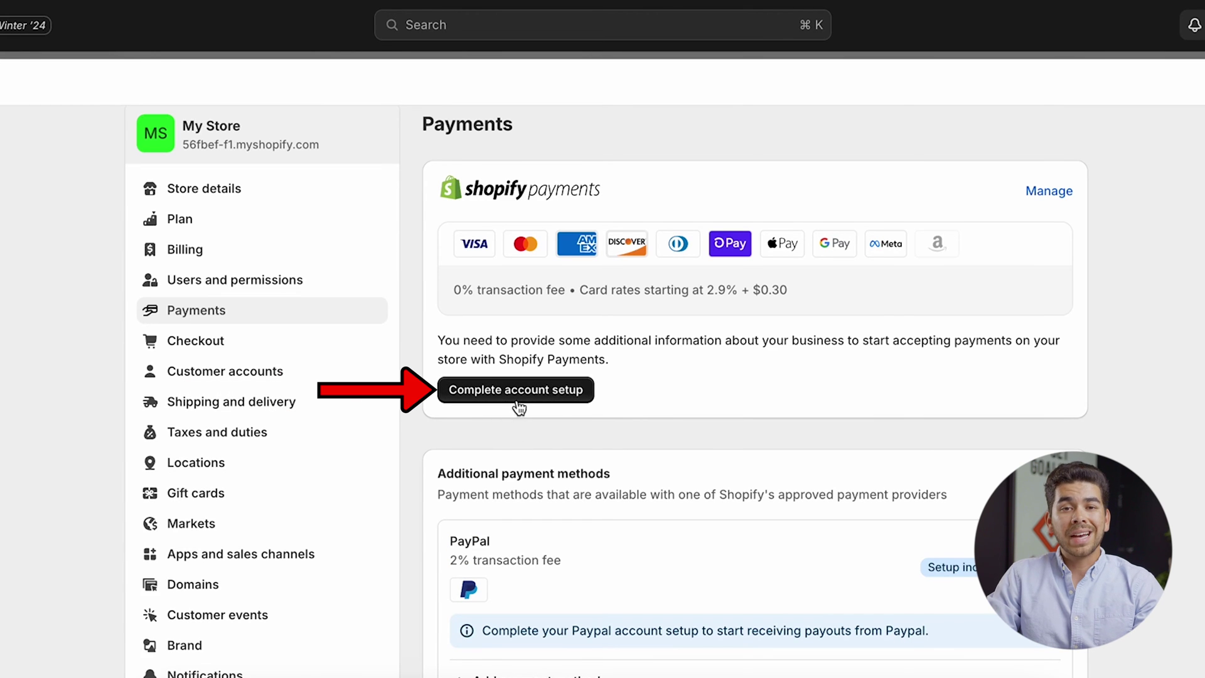
pyautogui.click(519, 399)
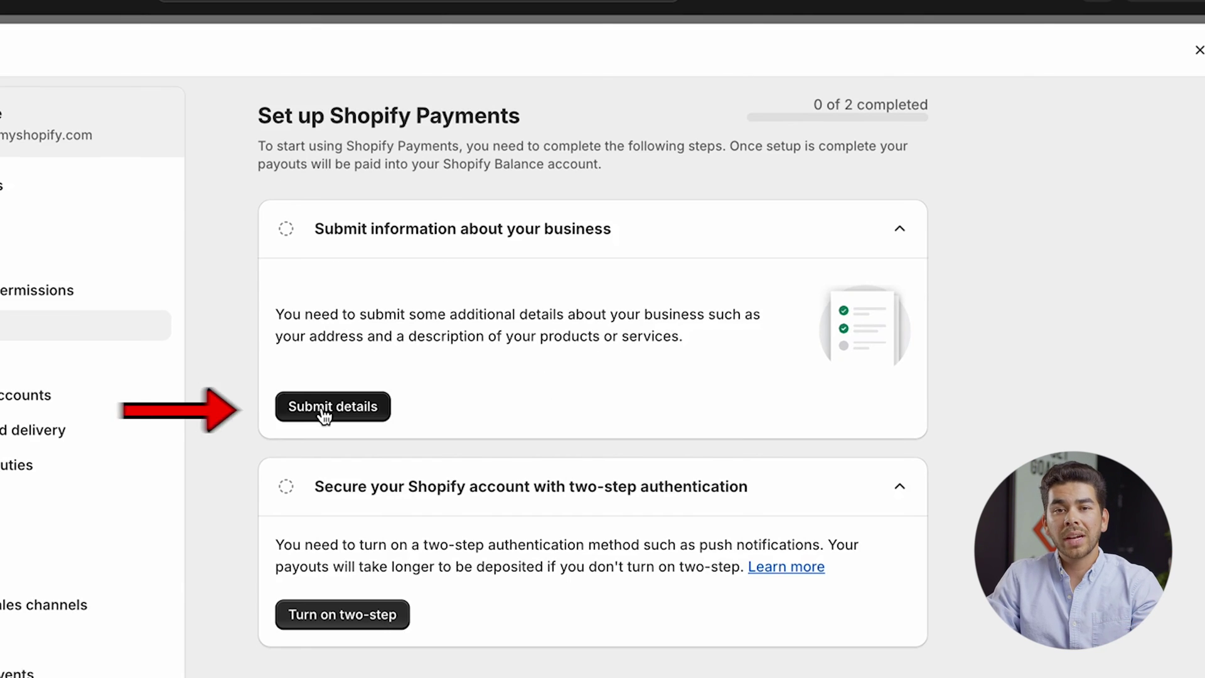
pyautogui.click(325, 412)
pyautogui.click(402, 270)
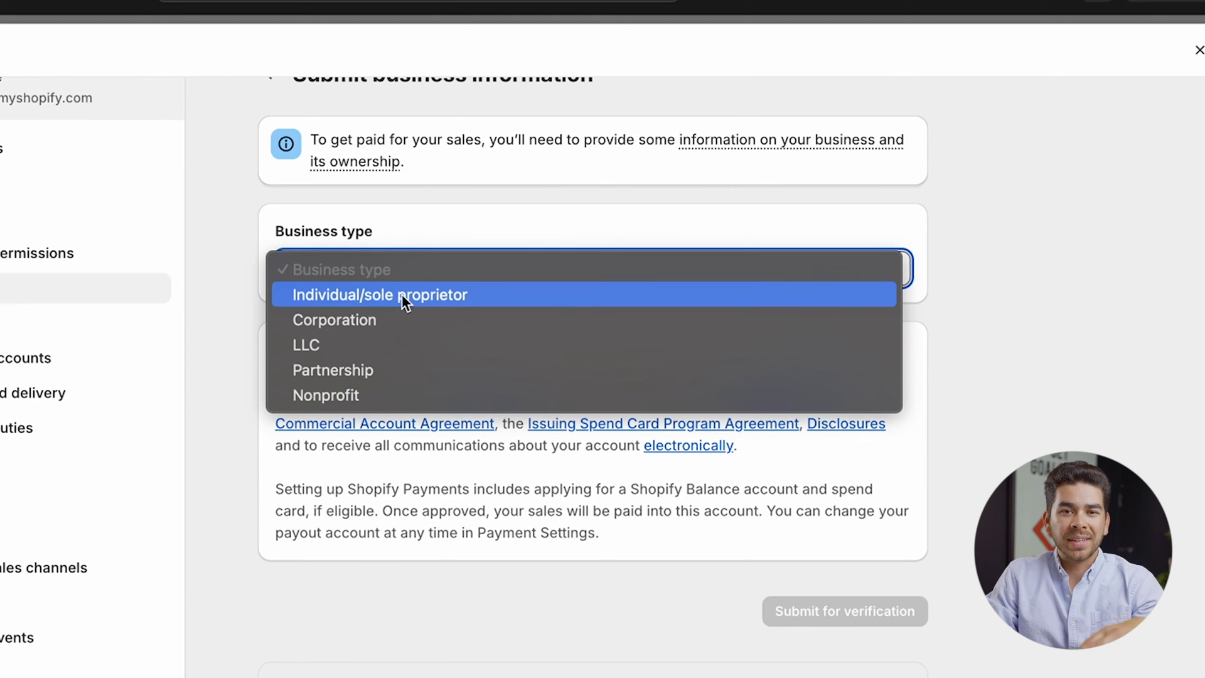
pyautogui.click(401, 294)
# Step: Review the address, personal details and customer billing statement sections of the business information form, down to the statement descriptor
pyautogui.scroll(-7, 400, 291)
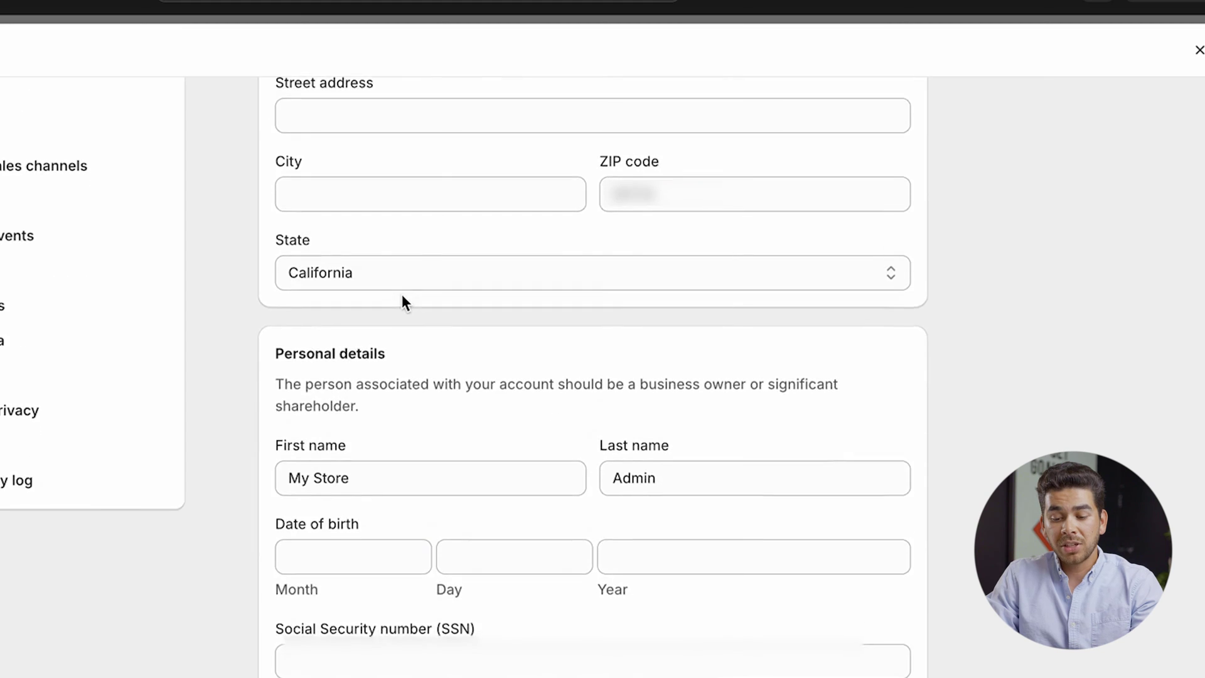
pyautogui.scroll(-12, 401, 291)
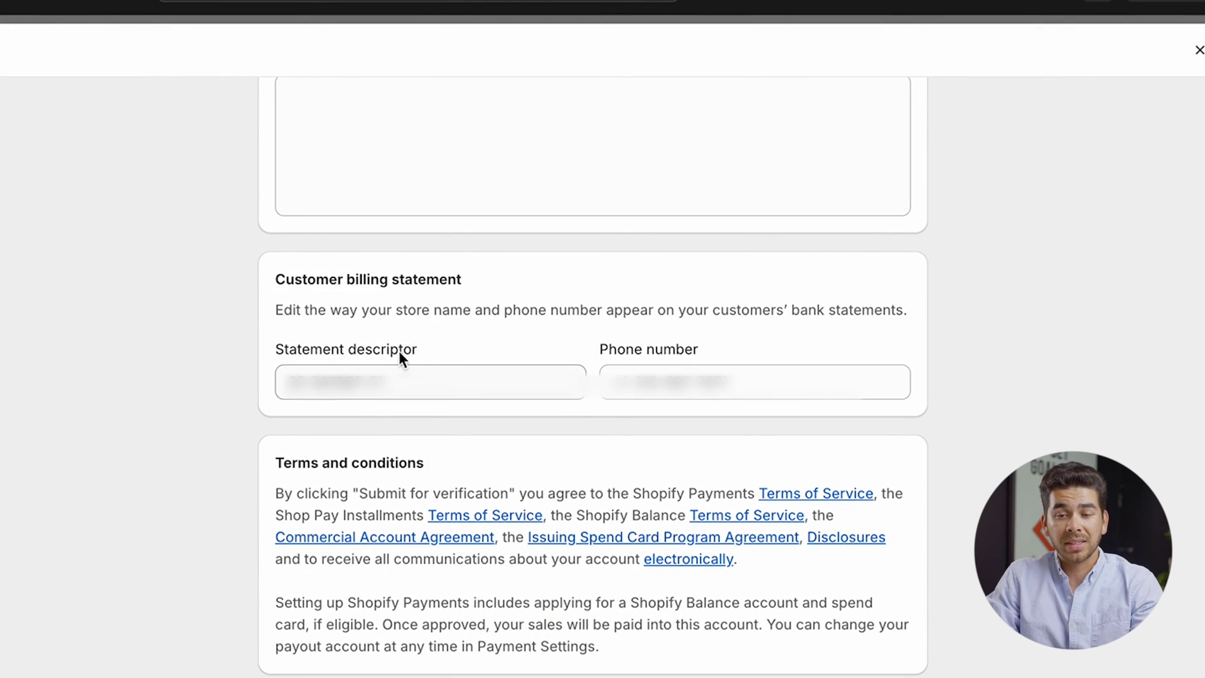
pyautogui.click(426, 386)
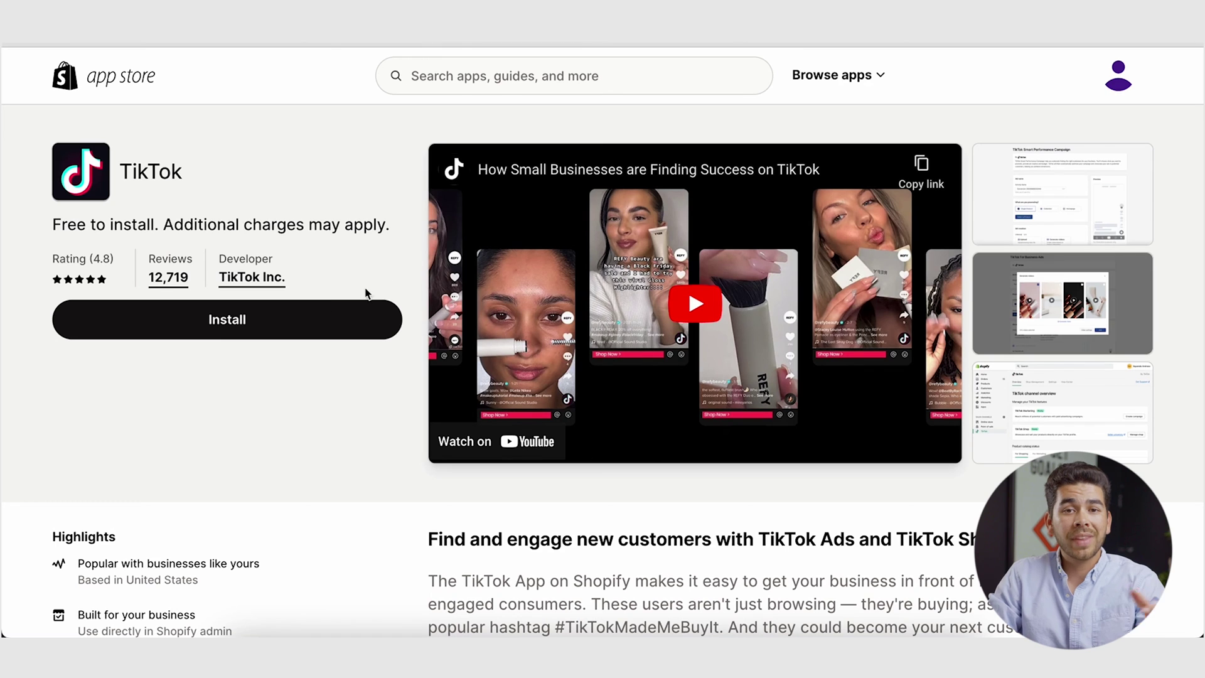
# Step: Install the TikTok app from the Shopify App Store, logging in with the store URL copied from the store details
pyautogui.click(227, 340)
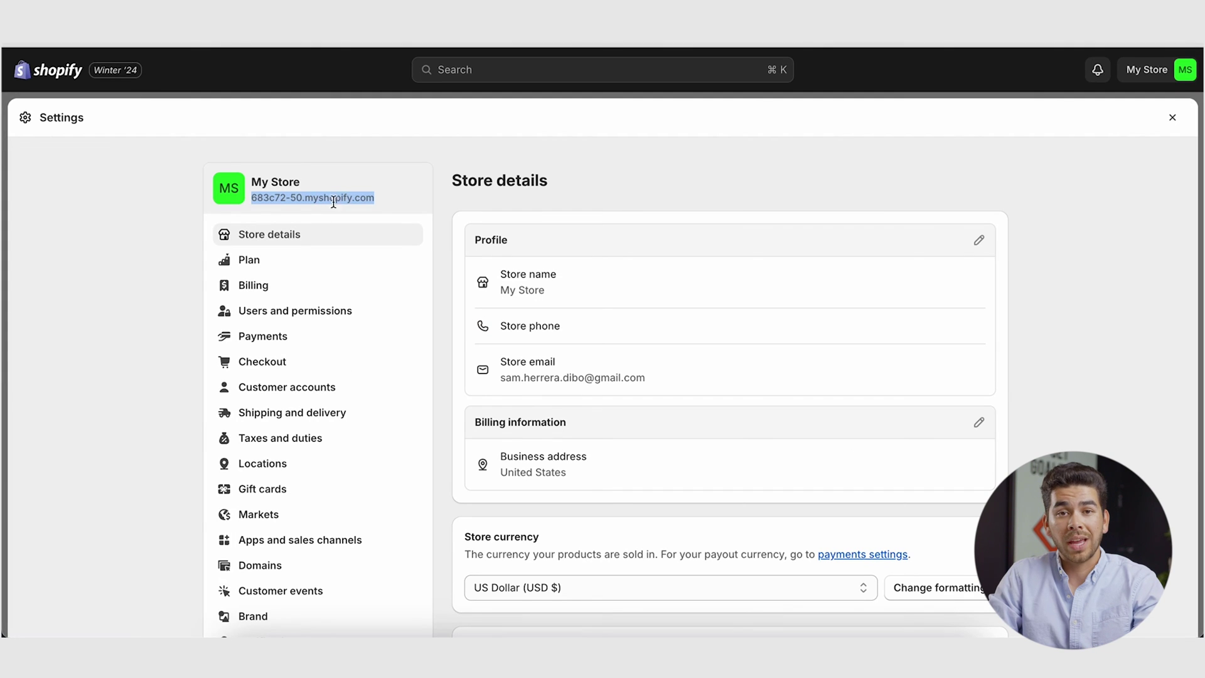
pyautogui.click(168, 232)
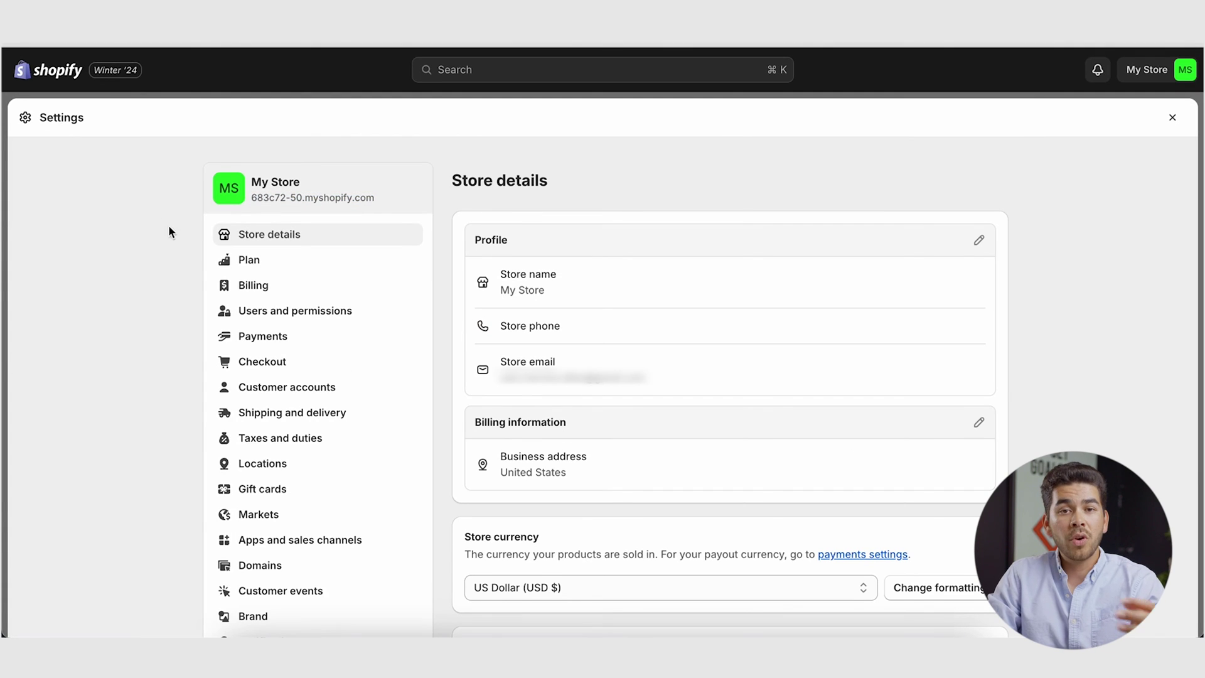
pyautogui.tripleClick(278, 197)
pyautogui.press('super+c')
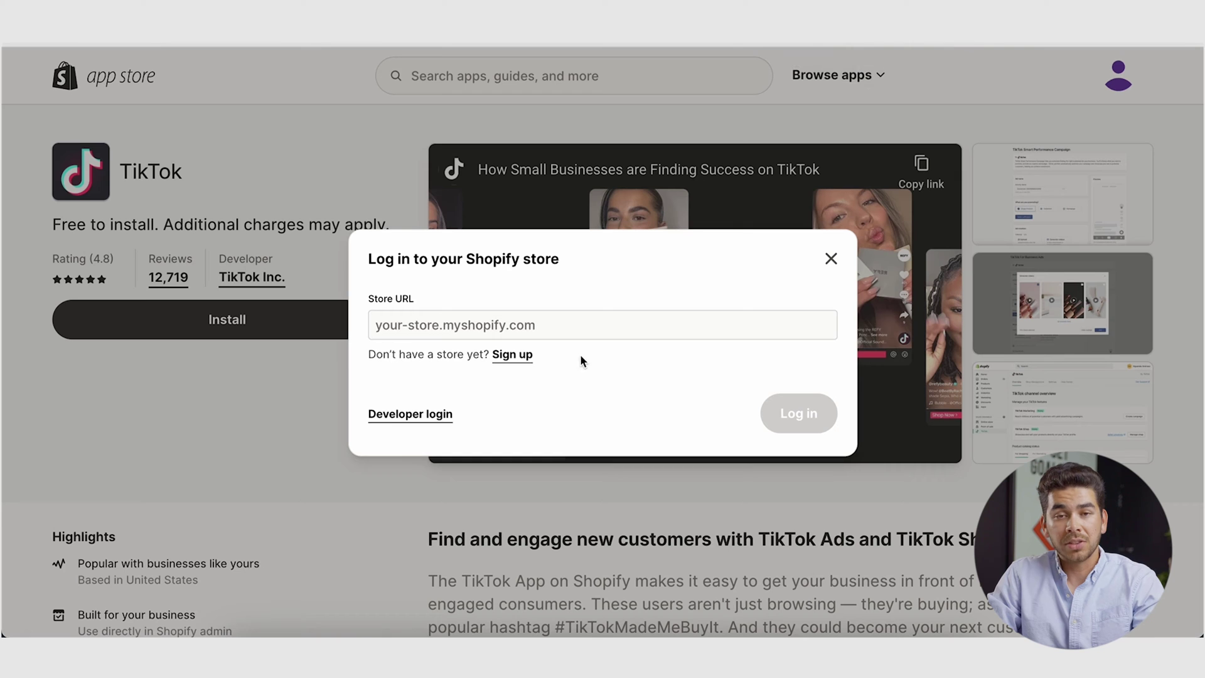
pyautogui.click(560, 321)
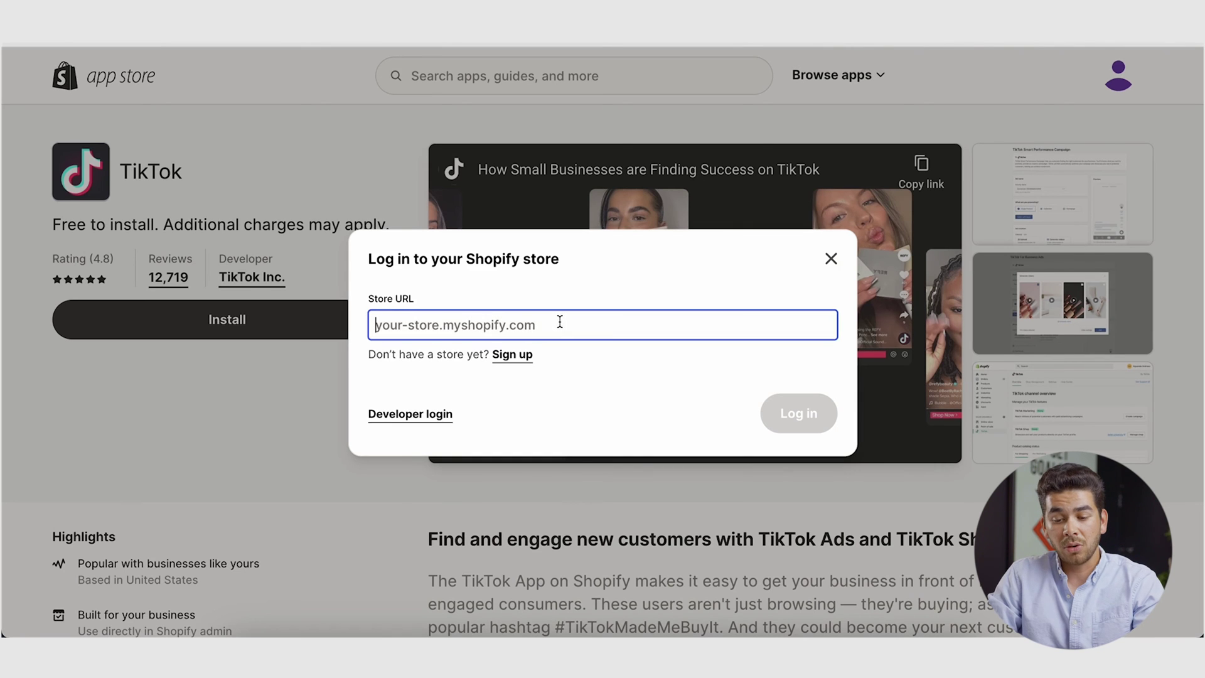
pyautogui.press('super+v')
pyautogui.click(788, 412)
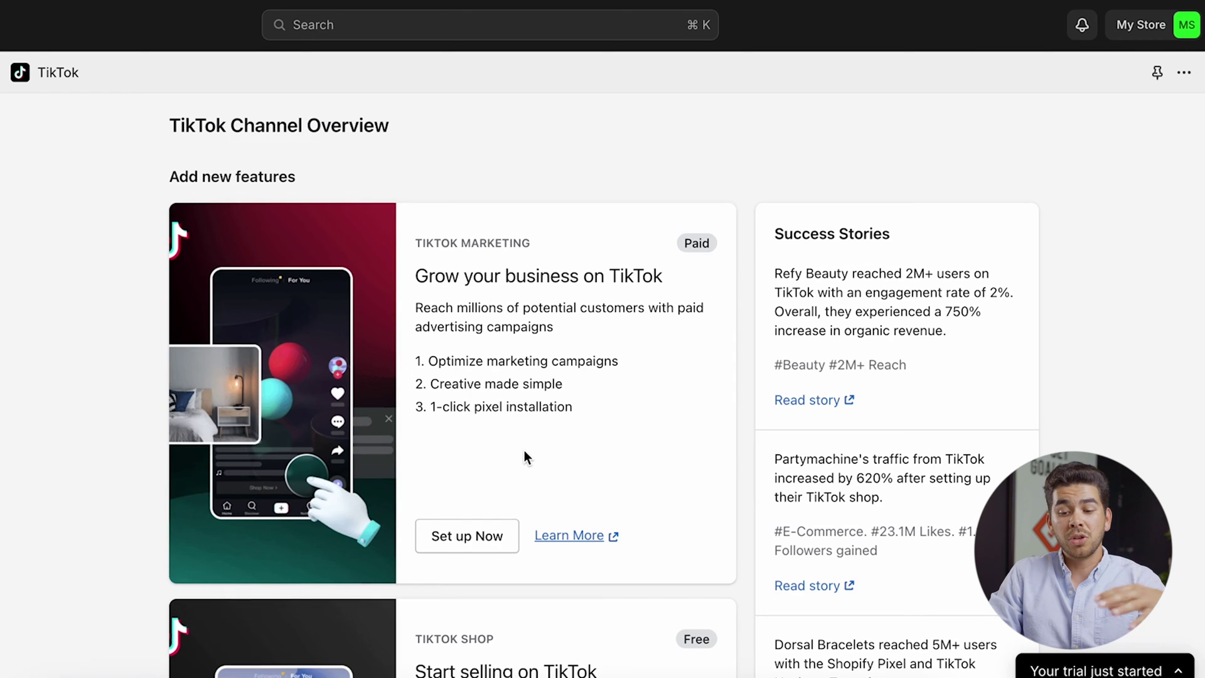
# Step: Look over the TikTok Marketing and TikTok Shop features in the TikTok channel overview
pyautogui.scroll(-2, 524, 455)
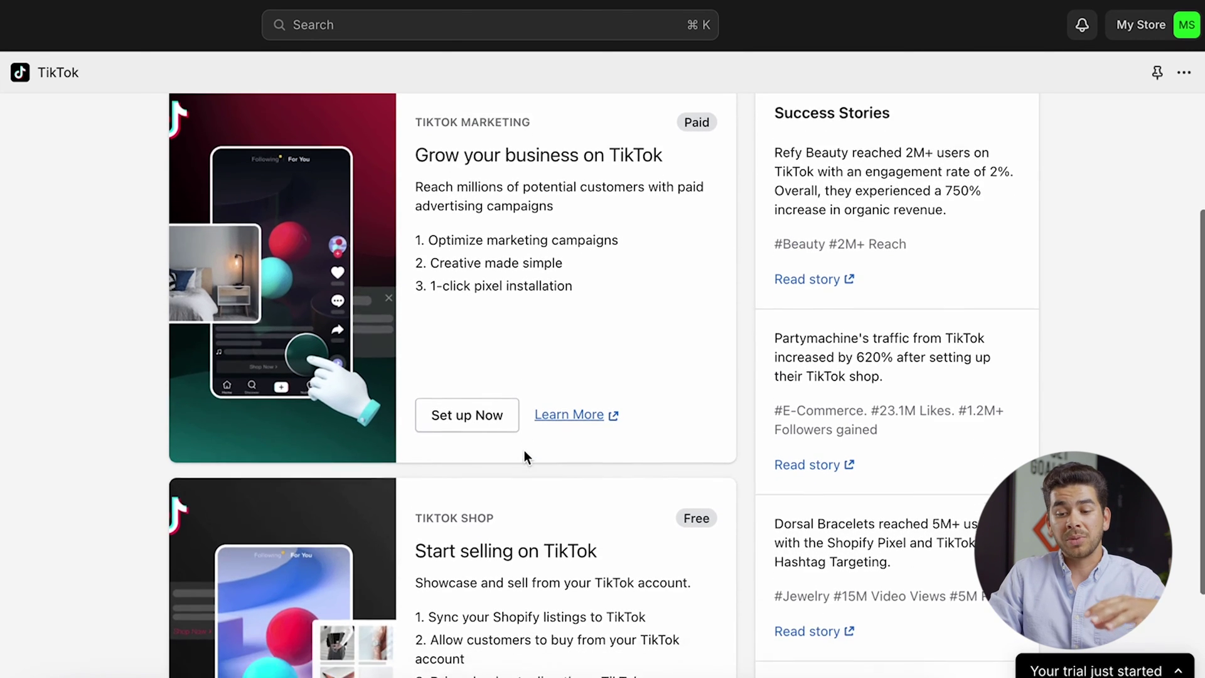
pyautogui.scroll(1, 476, 334)
pyautogui.scroll(-3, 459, 276)
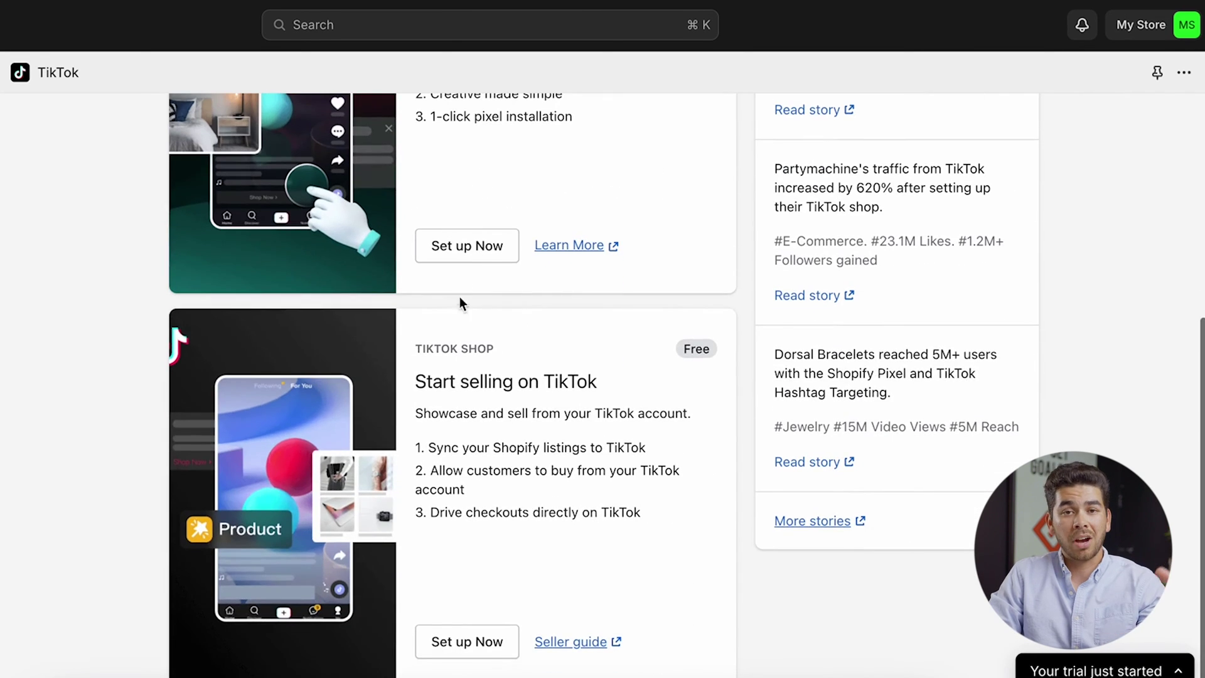
pyautogui.scroll(3, 450, 392)
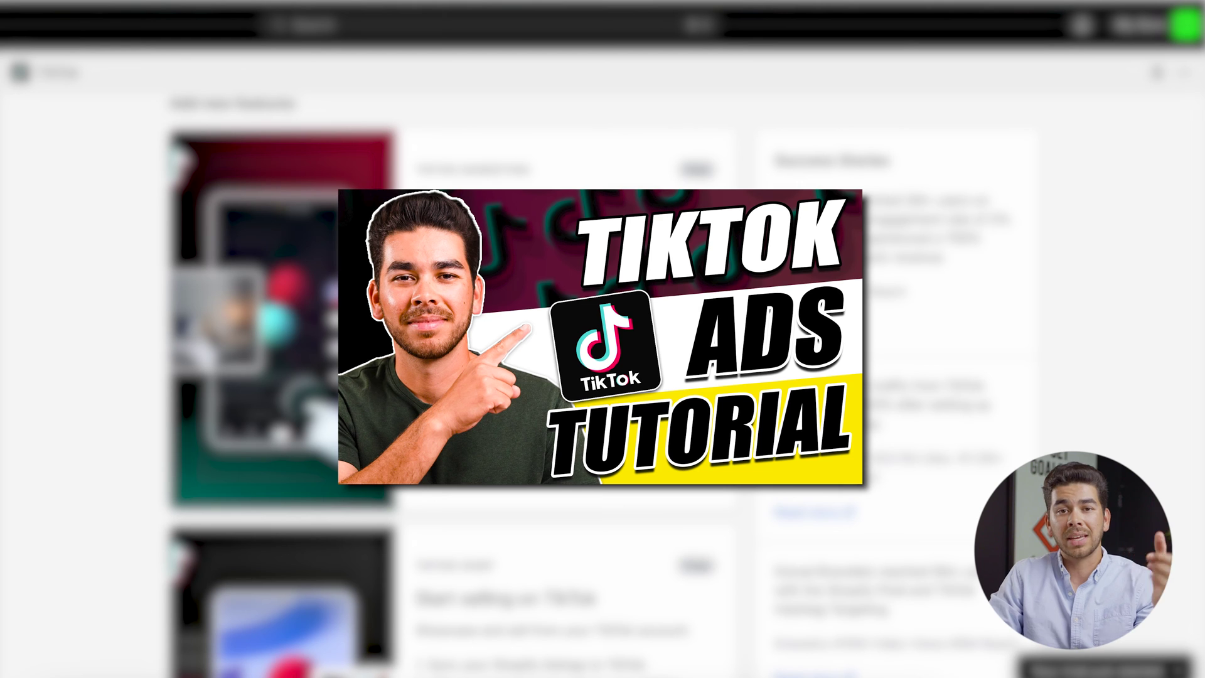
# Step: Start the TikTok Shop setup, log in to the TikTok account and connect TikTok Shop with Shopify, accepting the catalog sync and data sharing
pyautogui.scroll(-1, 479, 236)
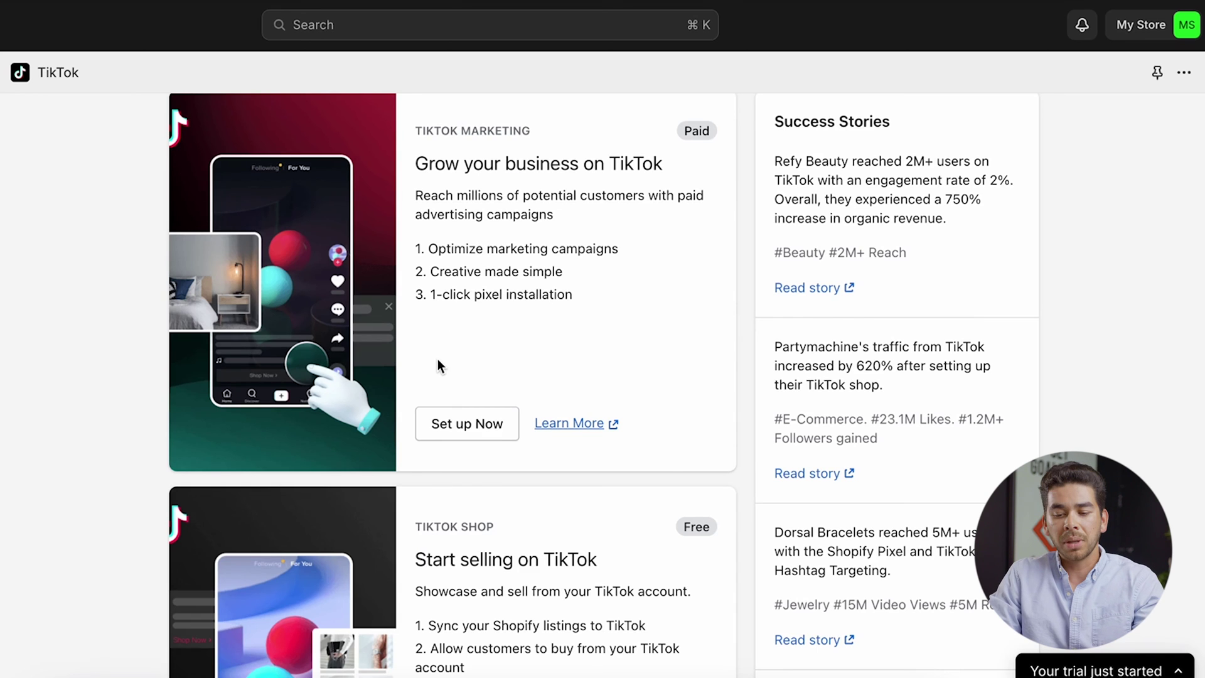
pyautogui.scroll(-3, 438, 360)
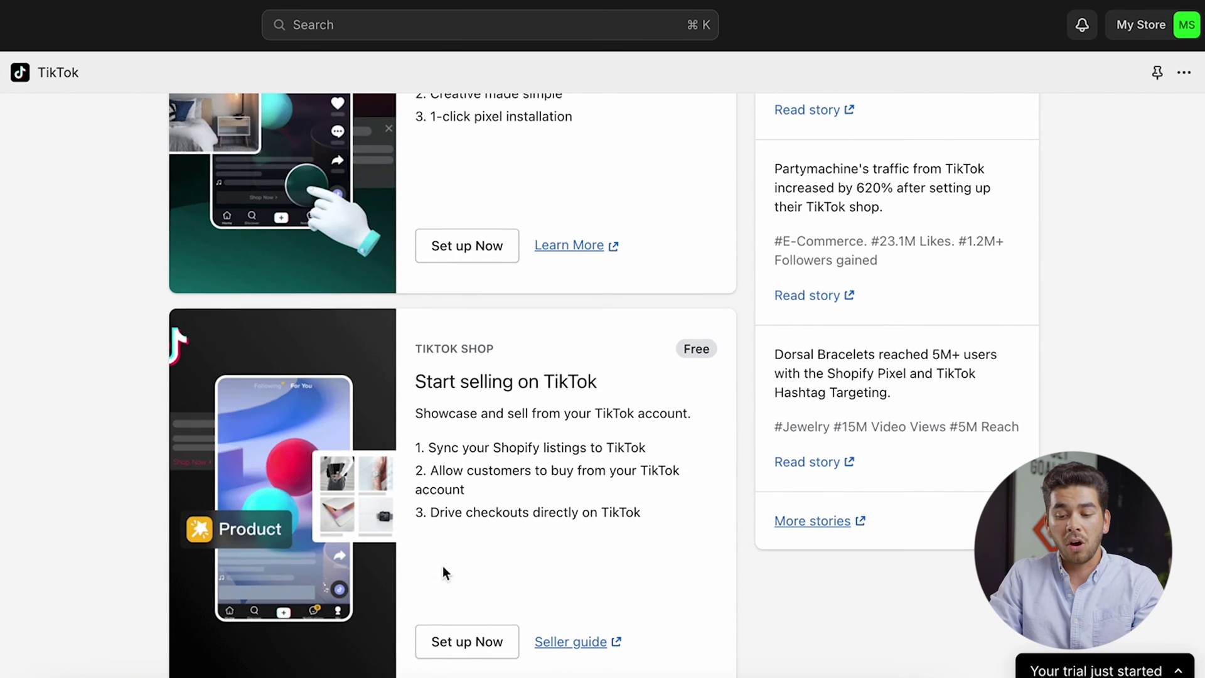
pyautogui.click(466, 641)
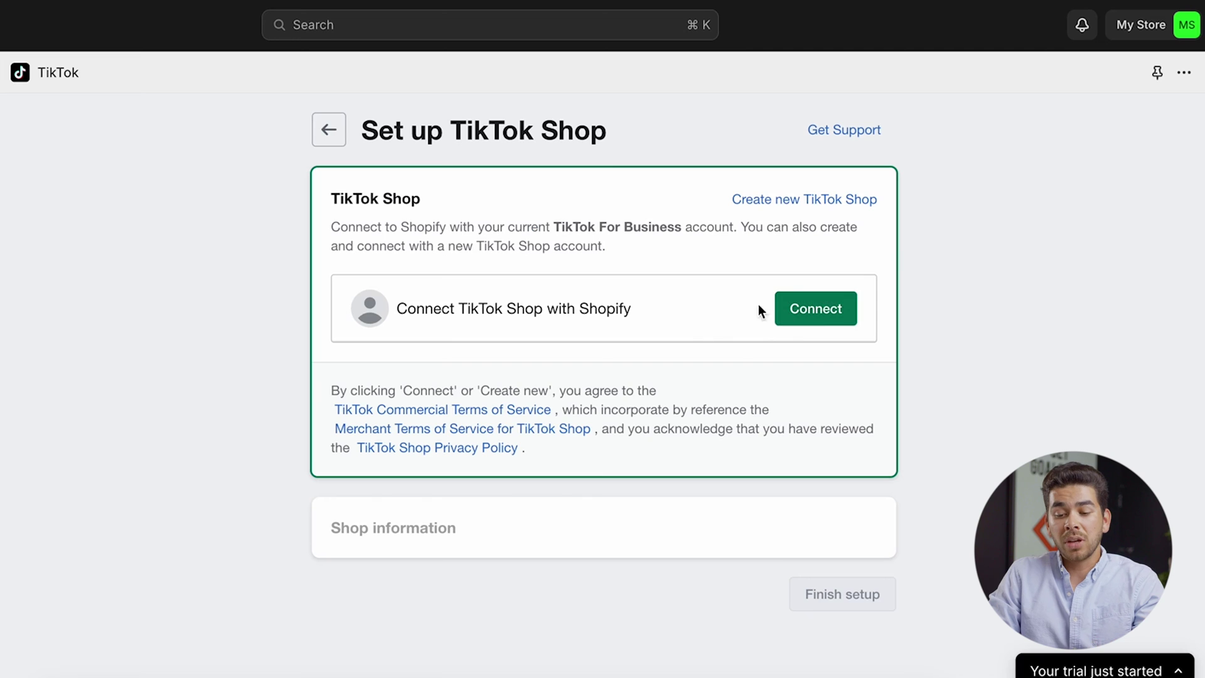
pyautogui.click(803, 313)
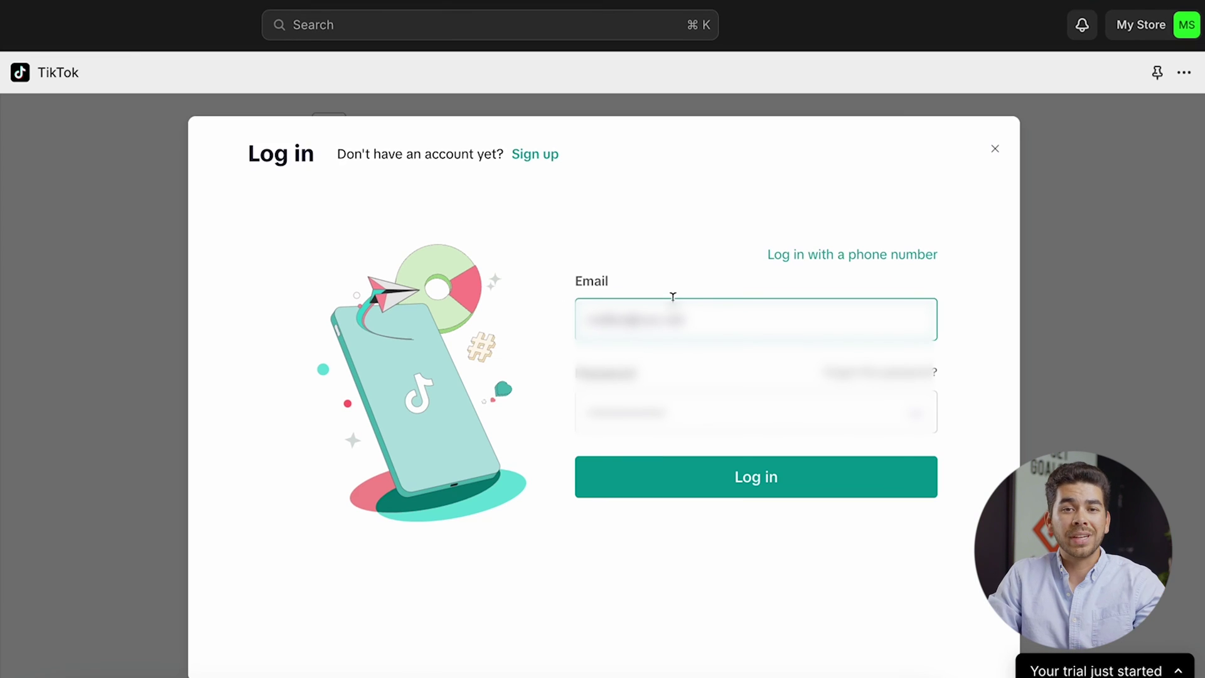
pyautogui.click(649, 494)
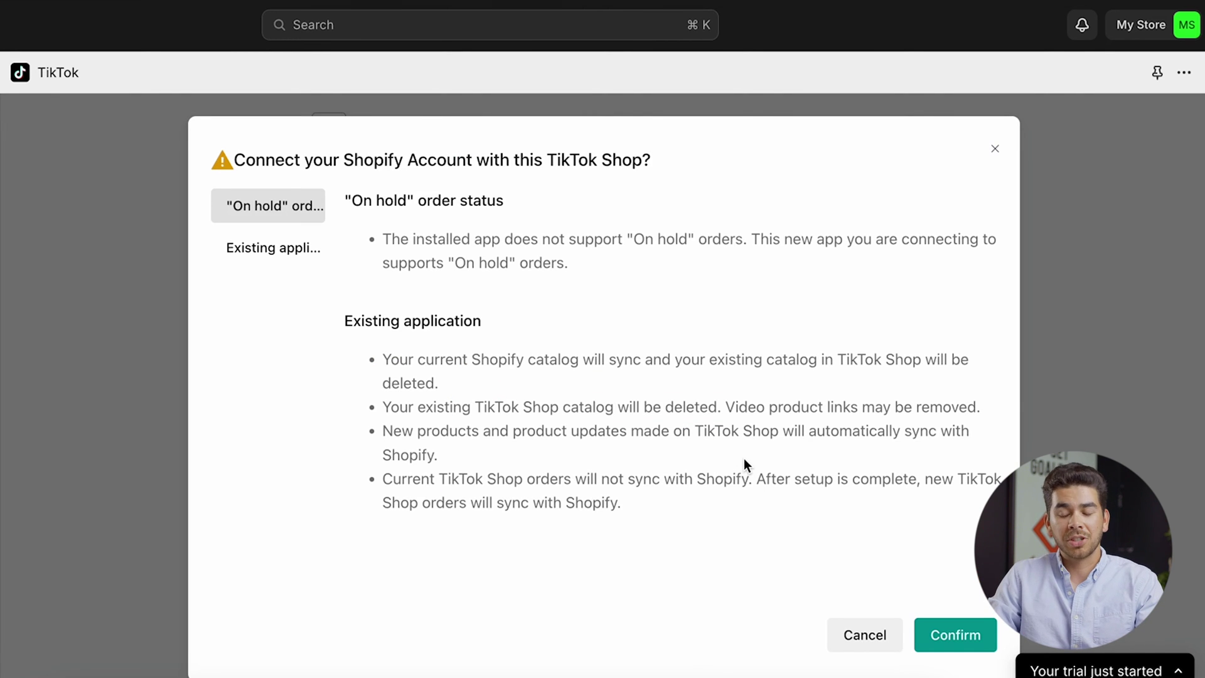
pyautogui.click(945, 641)
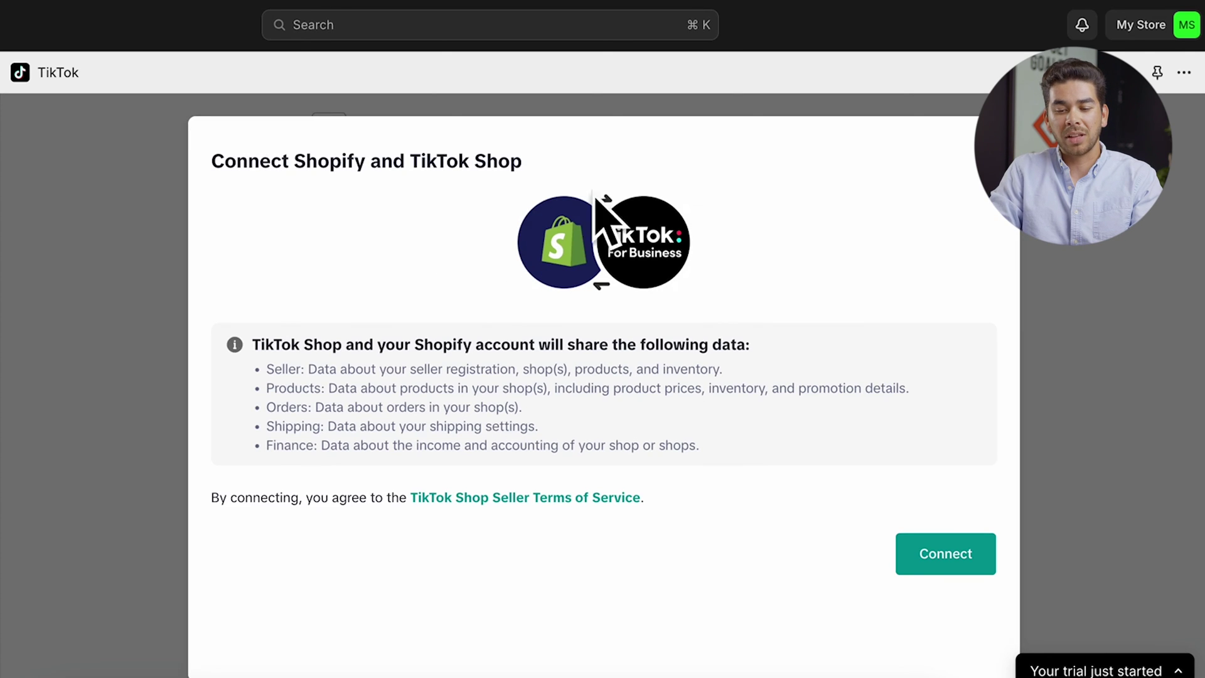
pyautogui.click(980, 555)
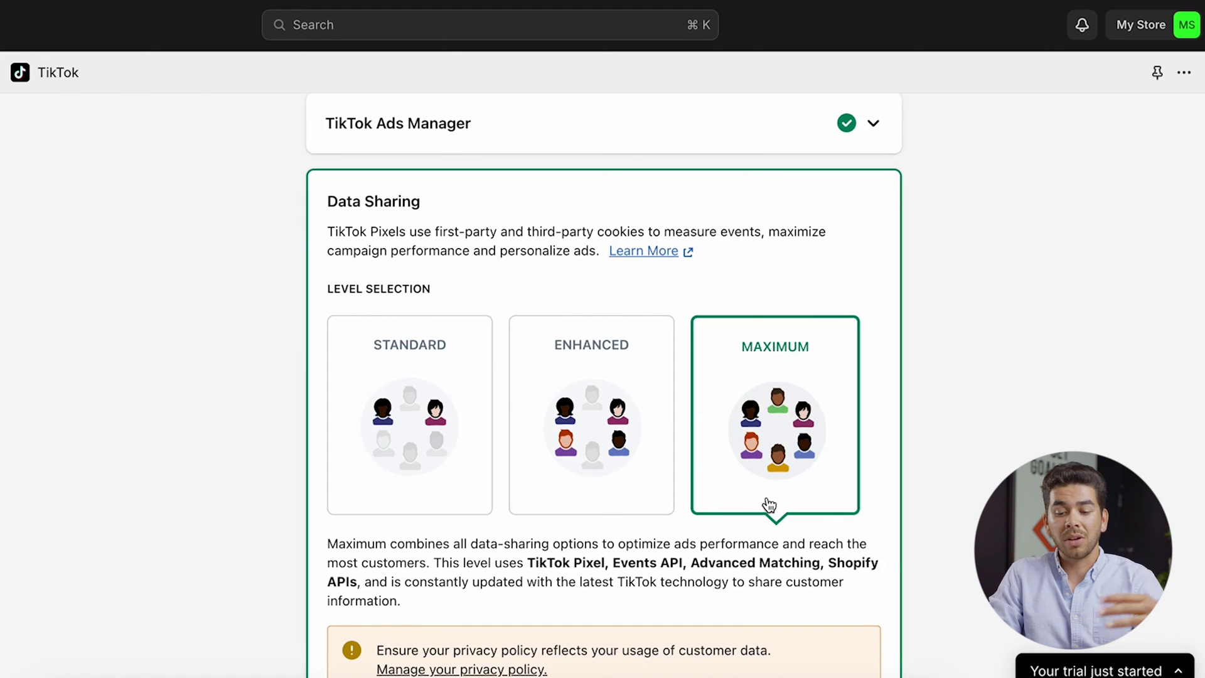
# Step: Confirm the Maximum data sharing level with the TikTok Pixel for Shopify in the marketing setup, and open the company information form
pyautogui.scroll(-3, 769, 505)
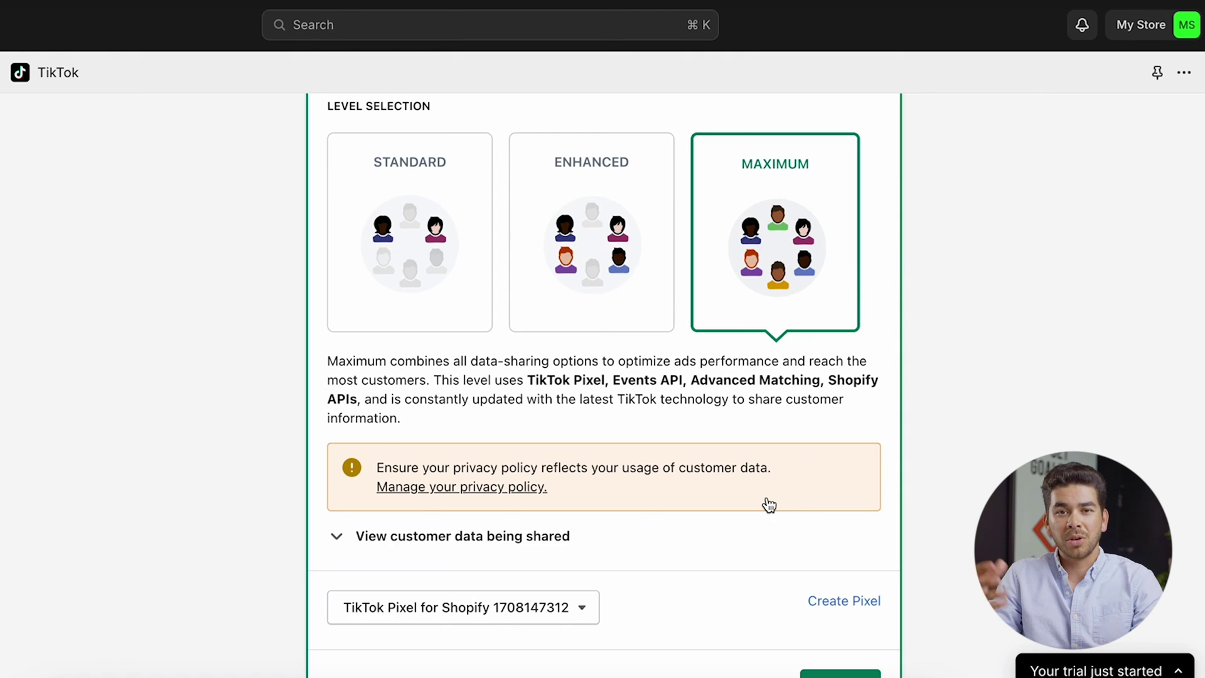
pyautogui.click(845, 196)
pyautogui.scroll(-3, 839, 530)
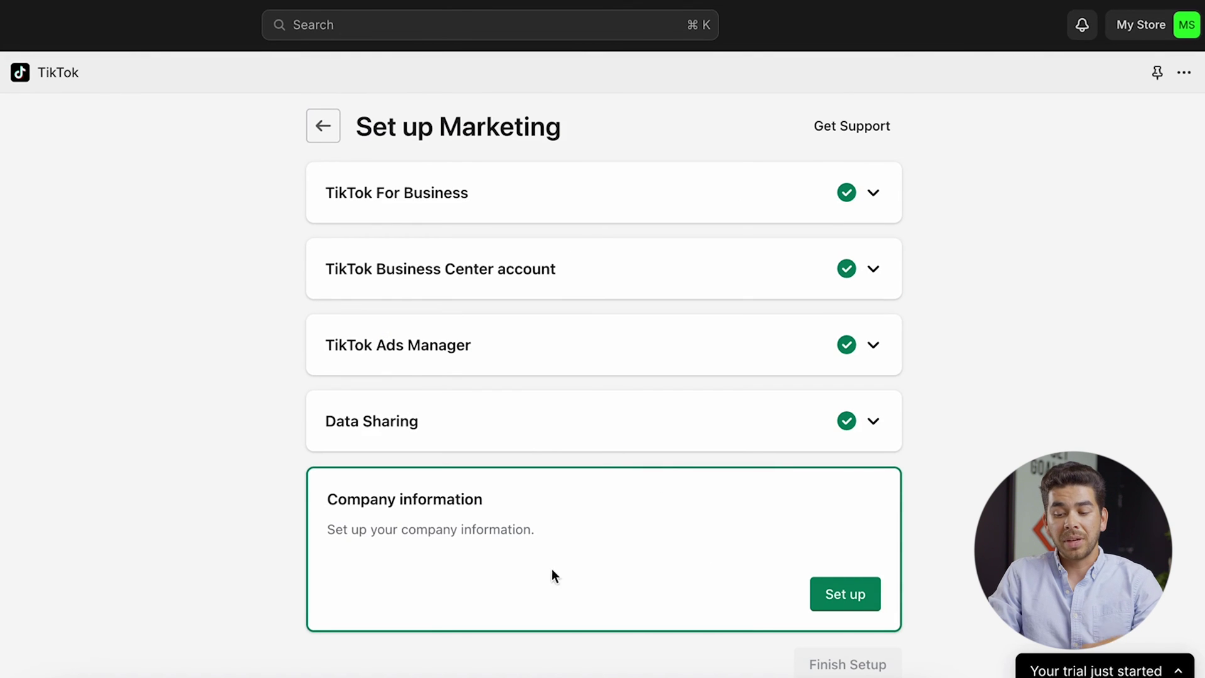
pyautogui.click(841, 593)
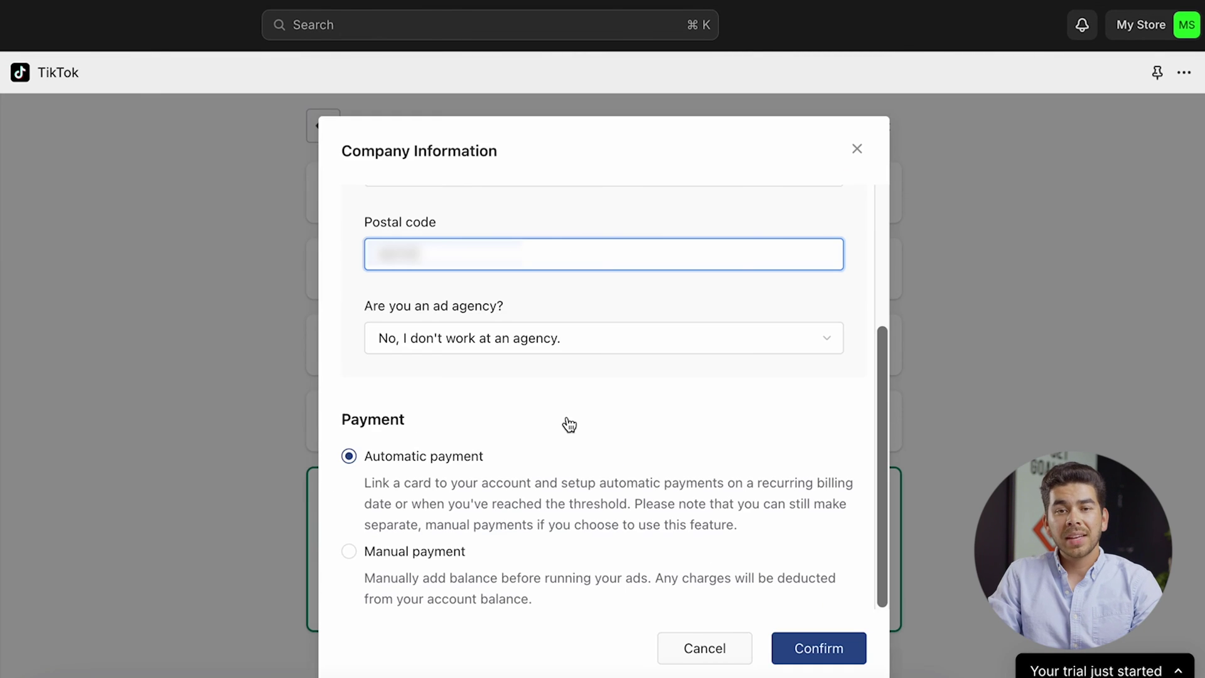